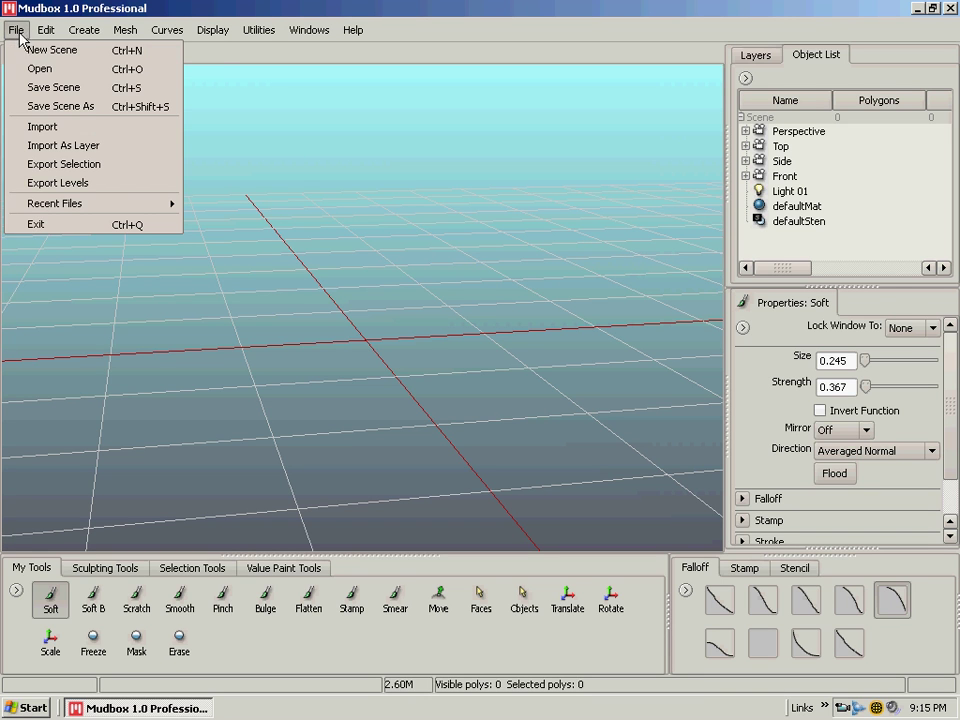
Step: Show the scene's layers and import the Lo_Res_For_Mudbox model from the WWI_Character folder
{"action": "left_click", "coordinate": [86, 8]}
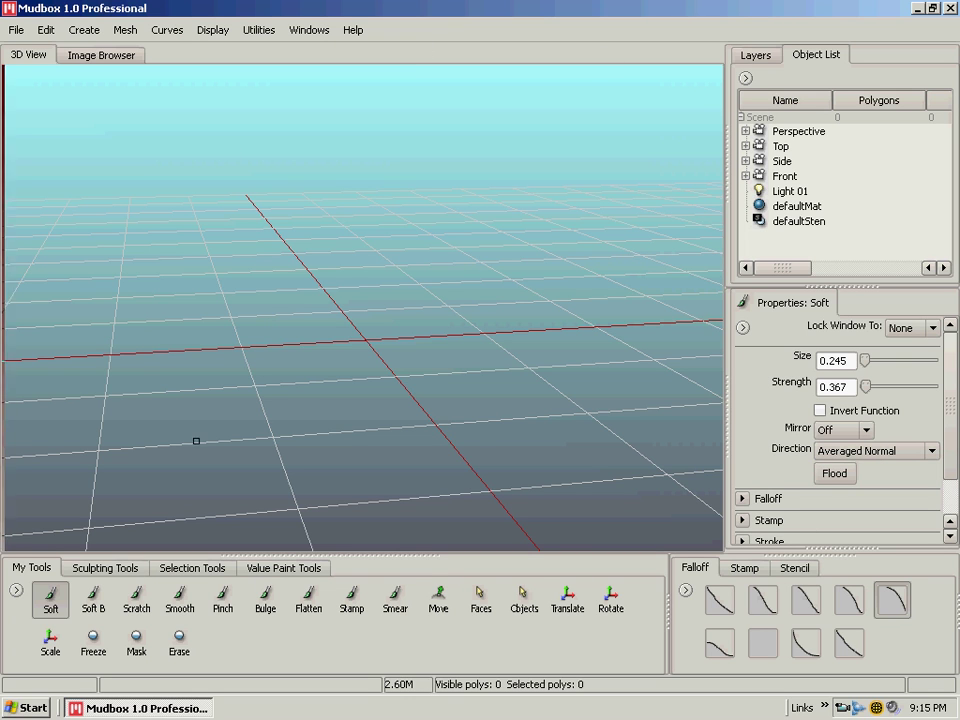
{"action": "left_click", "coordinate": [758, 57]}
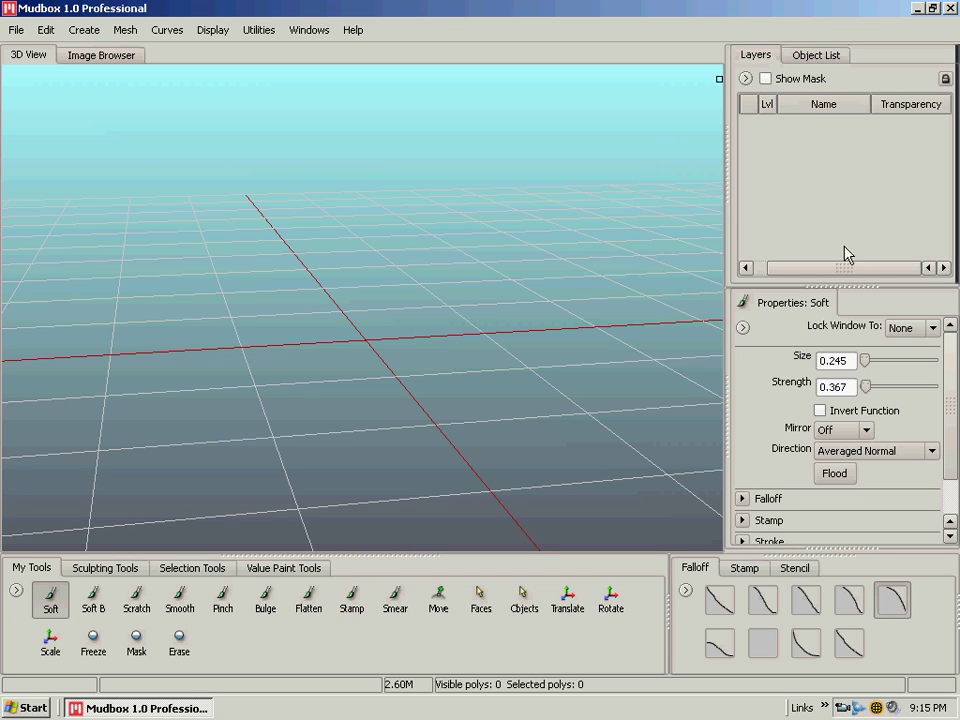
{"action": "left_click", "coordinate": [16, 30]}
{"action": "left_click", "coordinate": [58, 127]}
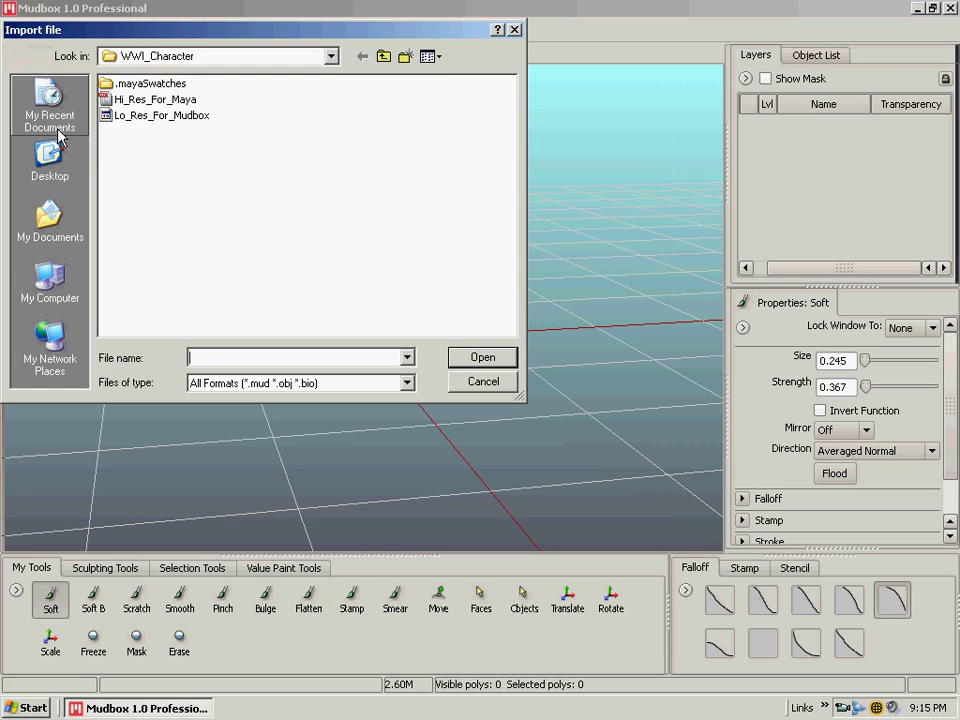
{"action": "left_click", "coordinate": [162, 116]}
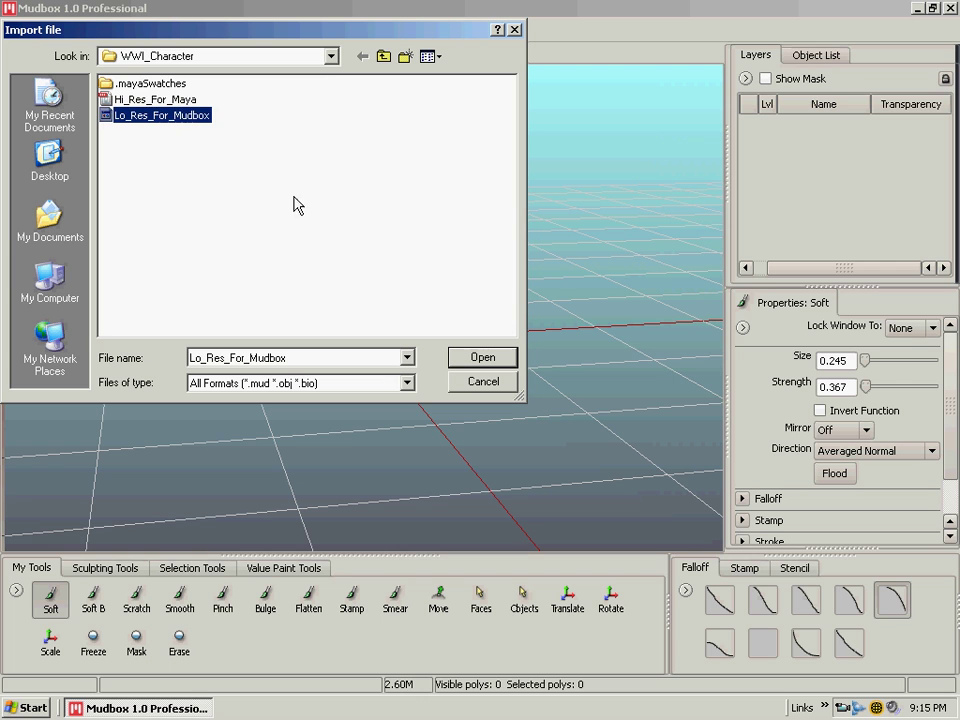
{"action": "left_click", "coordinate": [485, 360]}
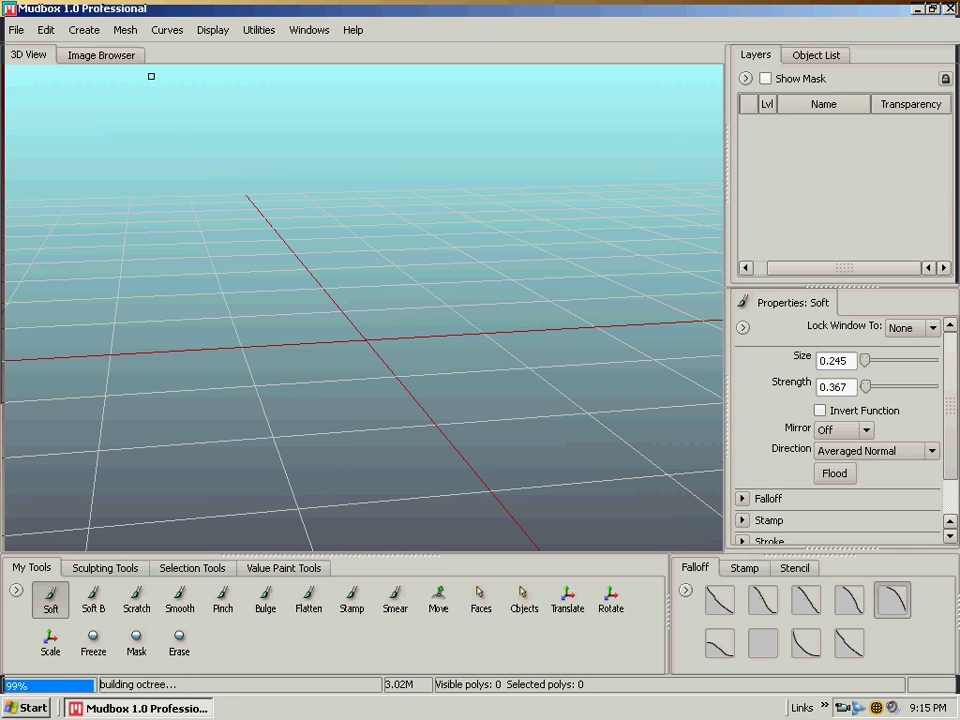
Step: Choose the Soft brush and set its size to about 0.433 over the imported head's cheek
{"action": "middle_click_drag", "start_coordinate": [429, 292], "coordinate": [448, 307], "text": "alt"}
{"action": "left_click_drag", "start_coordinate": [448, 307], "coordinate": [416, 322], "text": "alt"}
{"action": "middle_click_drag", "start_coordinate": [416, 322], "coordinate": [380, 291], "text": "alt"}
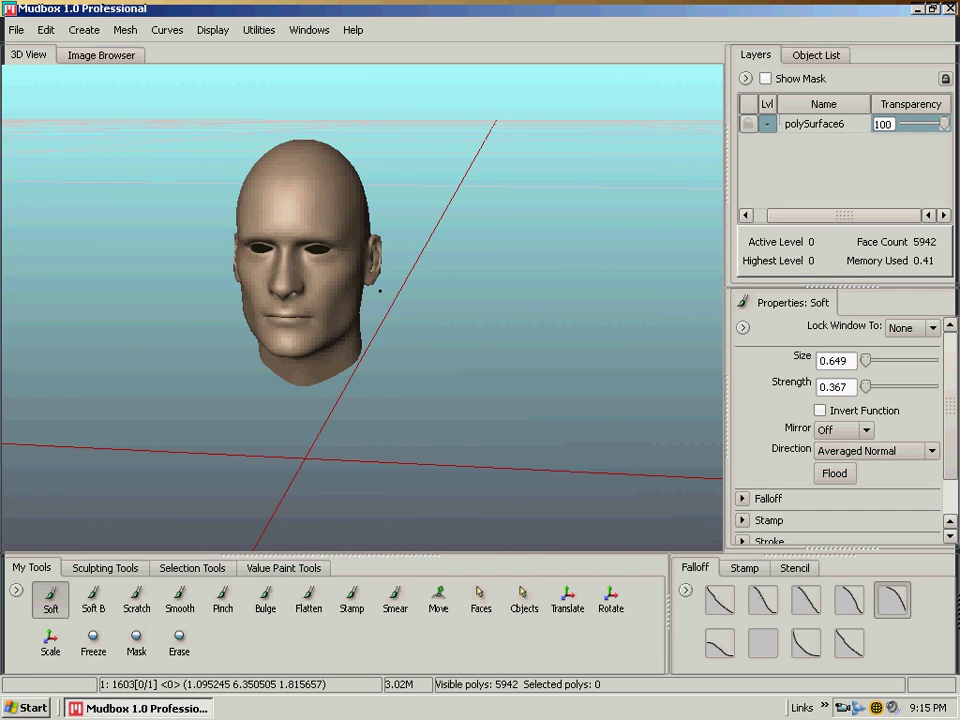
{"action": "mouse_move", "coordinate": [379, 291]}
{"action": "left_mouse_down", "text": "alt"}
{"action": "mouse_move", "coordinate": [386, 321]}
{"action": "mouse_move", "coordinate": [366, 295]}
{"action": "mouse_move", "coordinate": [525, 311]}
{"action": "mouse_move", "coordinate": [463, 319]}
{"action": "mouse_move", "coordinate": [373, 309]}
{"action": "left_mouse_up", "text": "alt"}
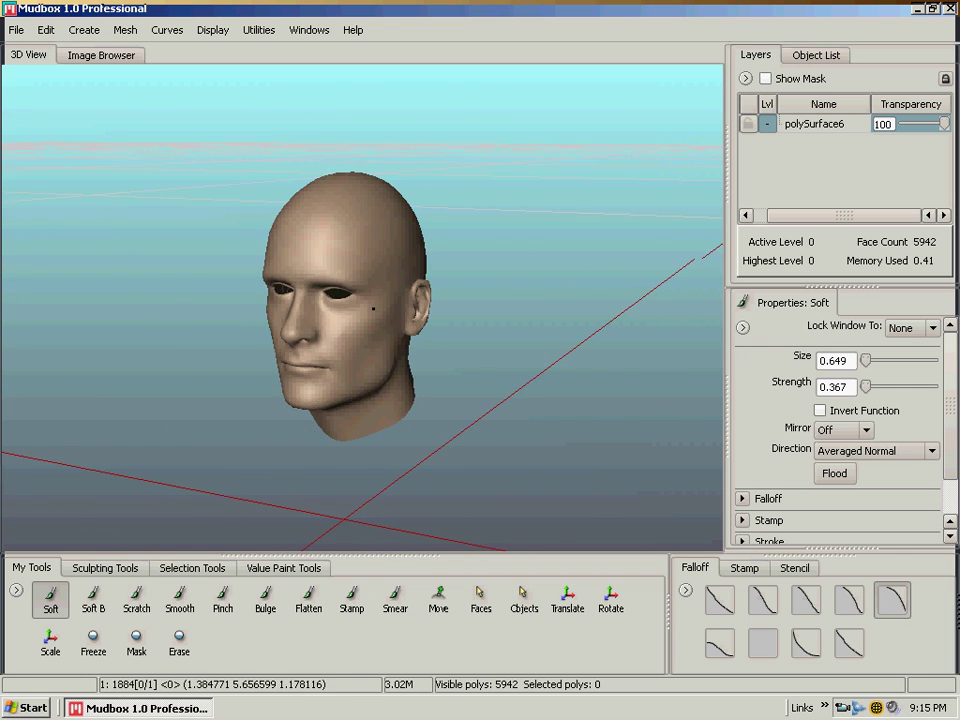
{"action": "right_click_drag", "start_coordinate": [373, 309], "coordinate": [467, 369], "text": "alt"}
{"action": "mouse_move", "coordinate": [467, 369]}
{"action": "left_mouse_down", "text": "alt"}
{"action": "mouse_move", "coordinate": [465, 350]}
{"action": "mouse_move", "coordinate": [429, 343]}
{"action": "left_mouse_up", "text": "alt"}
{"action": "left_click", "coordinate": [93, 599]}
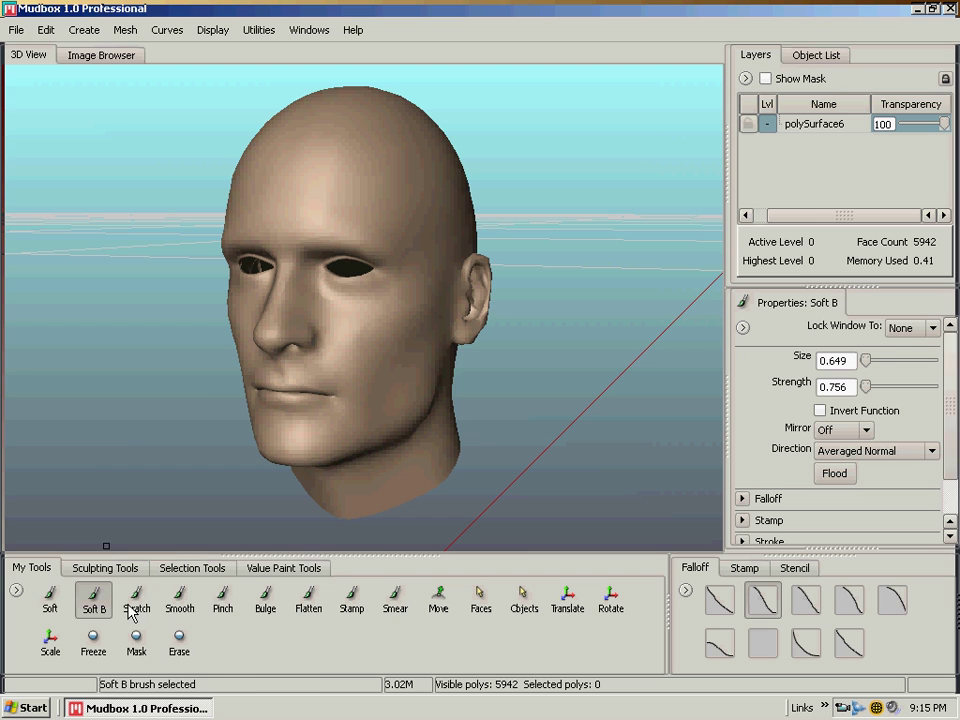
{"action": "left_click", "coordinate": [50, 600]}
{"action": "right_click_drag", "start_coordinate": [437, 349], "coordinate": [431, 369], "text": "alt"}
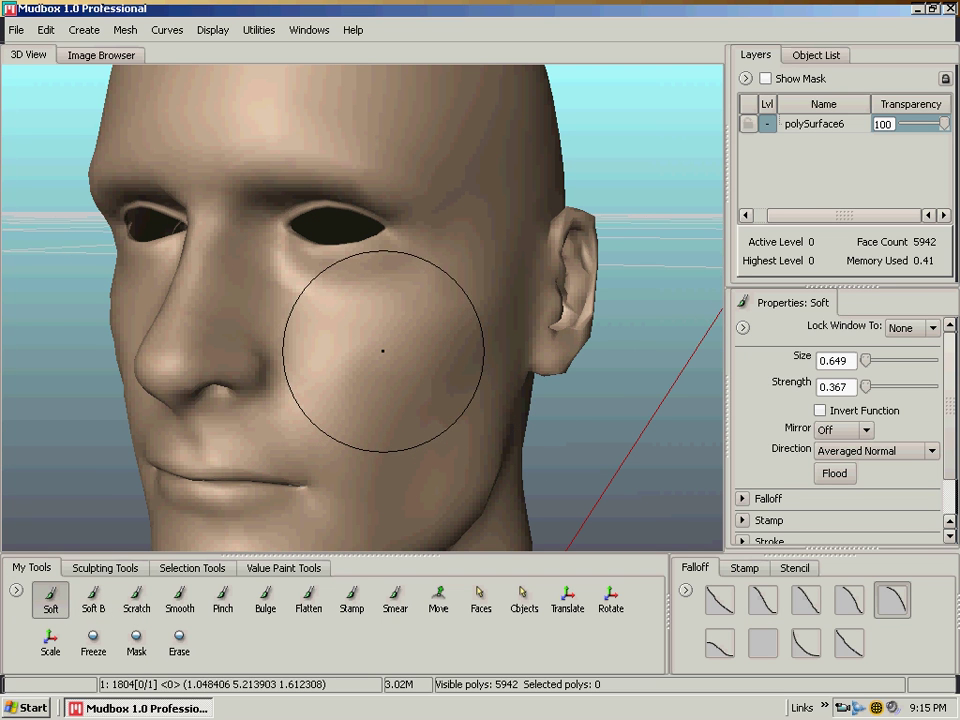
{"action": "key", "text": "b"}
{"action": "mouse_move", "coordinate": [399, 333]}
{"action": "left_mouse_down"}
{"action": "mouse_move", "coordinate": [321, 333]}
{"action": "mouse_move", "coordinate": [493, 333]}
{"action": "mouse_move", "coordinate": [328, 333]}
{"action": "mouse_move", "coordinate": [425, 333]}
{"action": "mouse_move", "coordinate": [402, 333]}
{"action": "left_mouse_up"}
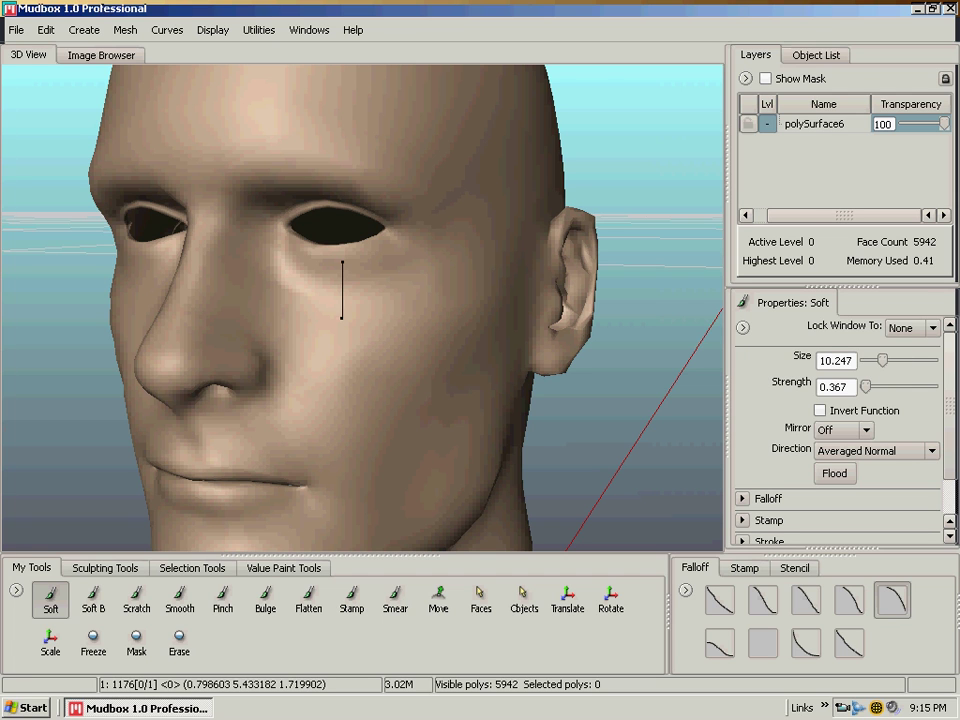
{"action": "mouse_move", "coordinate": [341, 317]}
{"action": "left_mouse_down"}
{"action": "mouse_move", "coordinate": [355, 317]}
{"action": "mouse_move", "coordinate": [249, 317]}
{"action": "mouse_move", "coordinate": [269, 309]}
{"action": "left_mouse_up"}
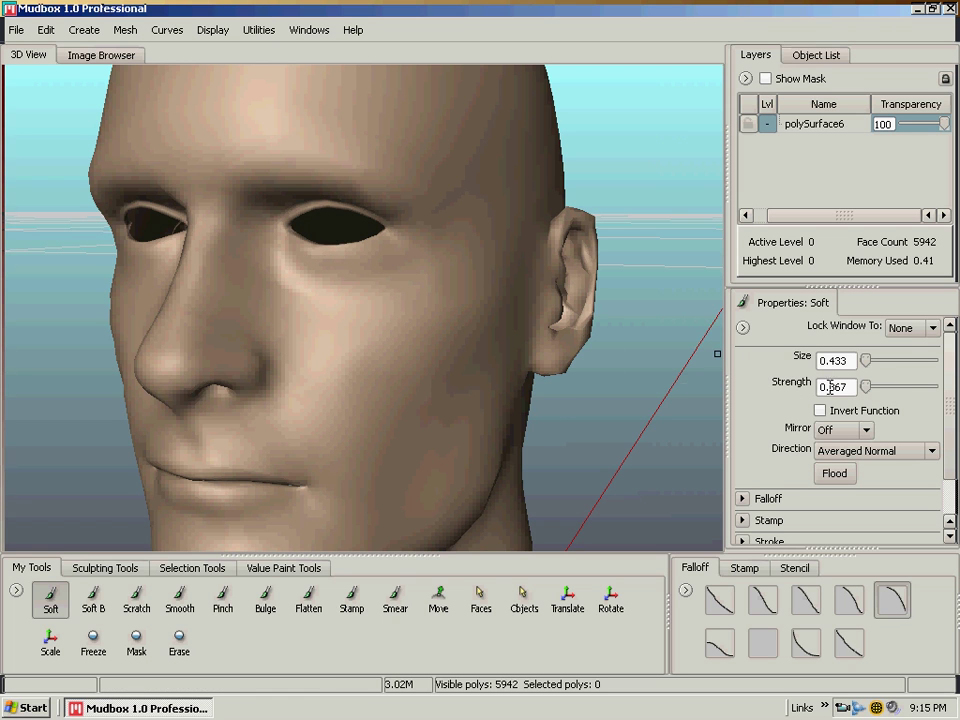
Step: Set the Soft brush's strength to about 5.393
{"action": "left_click_drag", "start_coordinate": [348, 363], "coordinate": [348, 266]}
{"action": "mouse_move", "coordinate": [348, 162]}
{"action": "left_mouse_down"}
{"action": "mouse_move", "coordinate": [348, 252]}
{"action": "mouse_move", "coordinate": [348, 102]}
{"action": "mouse_move", "coordinate": [348, 309]}
{"action": "mouse_move", "coordinate": [348, 194]}
{"action": "left_mouse_up"}
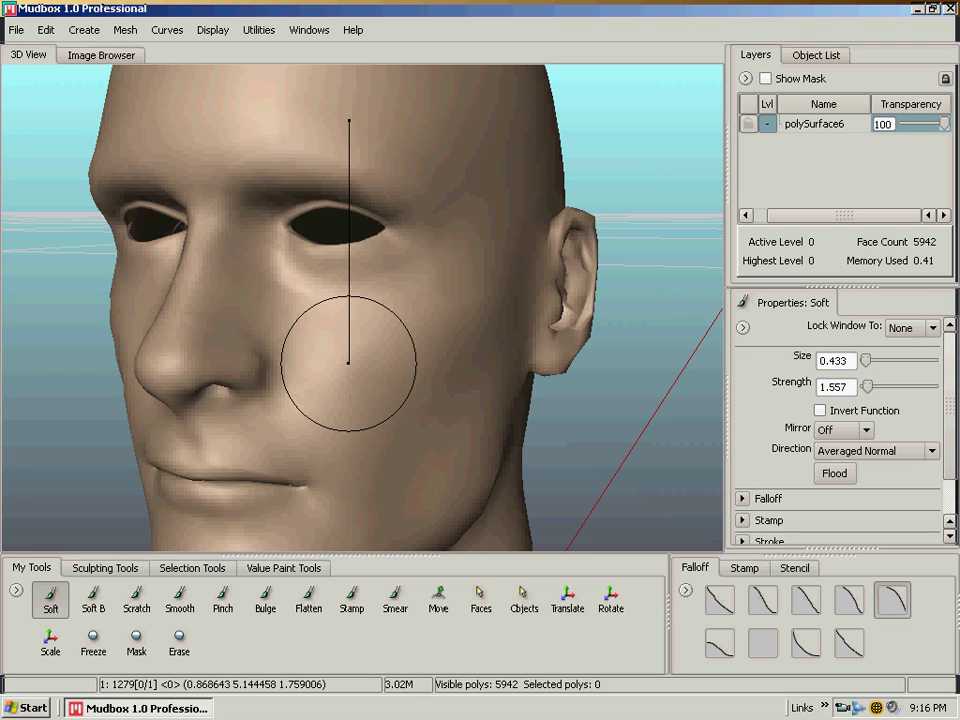
{"action": "left_click_drag", "start_coordinate": [348, 120], "coordinate": [348, 282]}
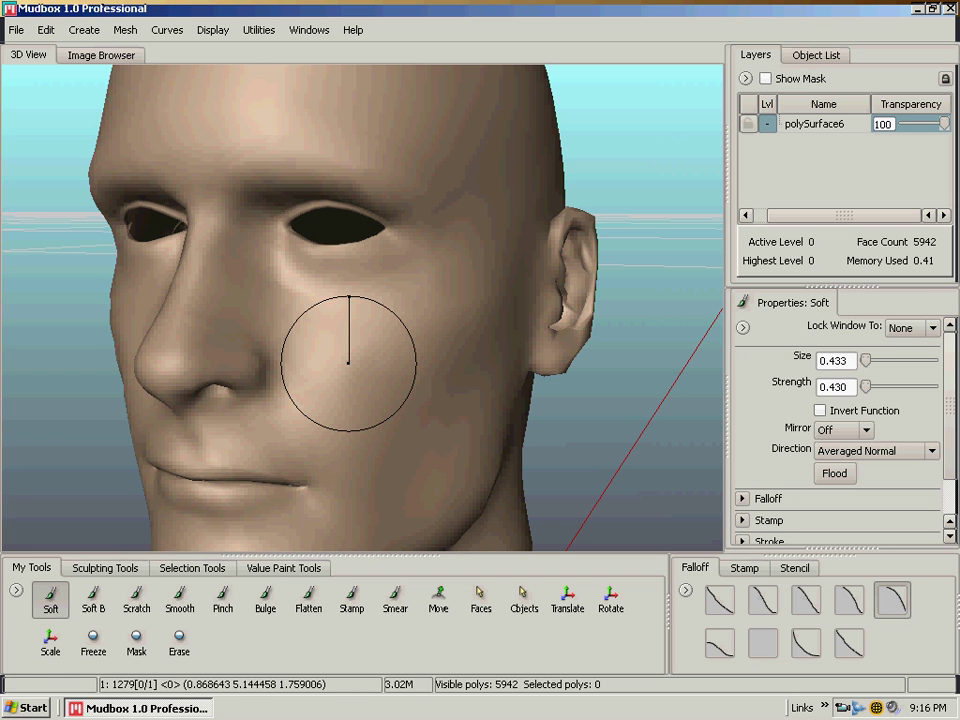
{"action": "mouse_move", "coordinate": [375, 321]}
{"action": "left_mouse_down"}
{"action": "mouse_move", "coordinate": [398, 337]}
{"action": "mouse_move", "coordinate": [341, 305]}
{"action": "mouse_move", "coordinate": [375, 300]}
{"action": "left_mouse_up"}
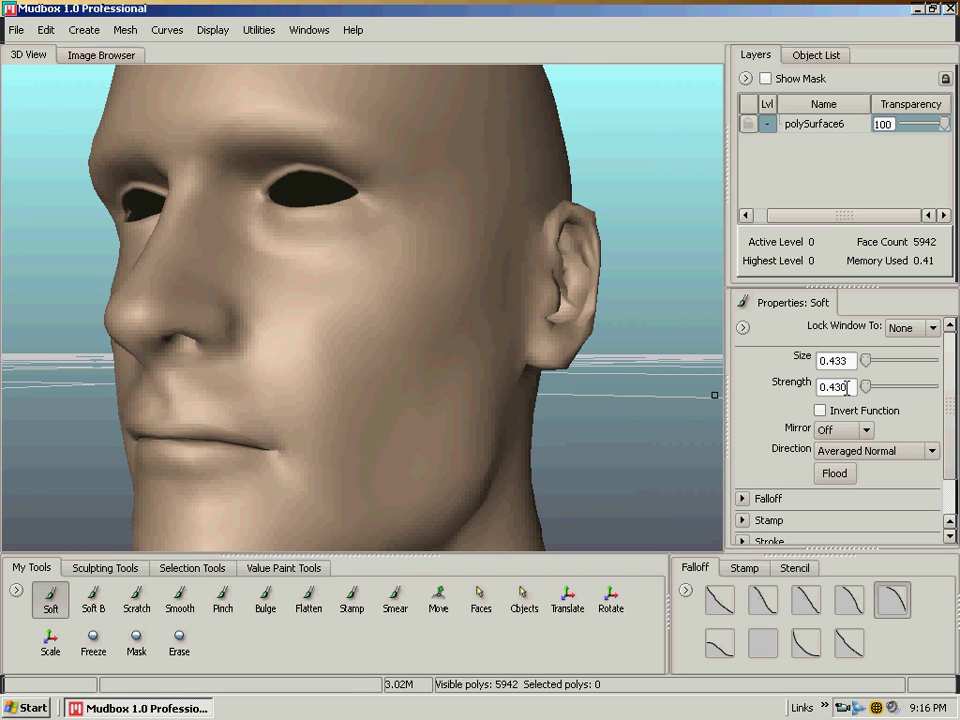
{"action": "left_click_drag", "start_coordinate": [868, 388], "coordinate": [878, 388]}
Step: Try raising and carving strokes on the cheek below the eye, undo them, and leave Invert Function off
{"action": "left_click_drag", "start_coordinate": [373, 289], "coordinate": [389, 317]}
{"action": "key", "text": "ctrl+z"}
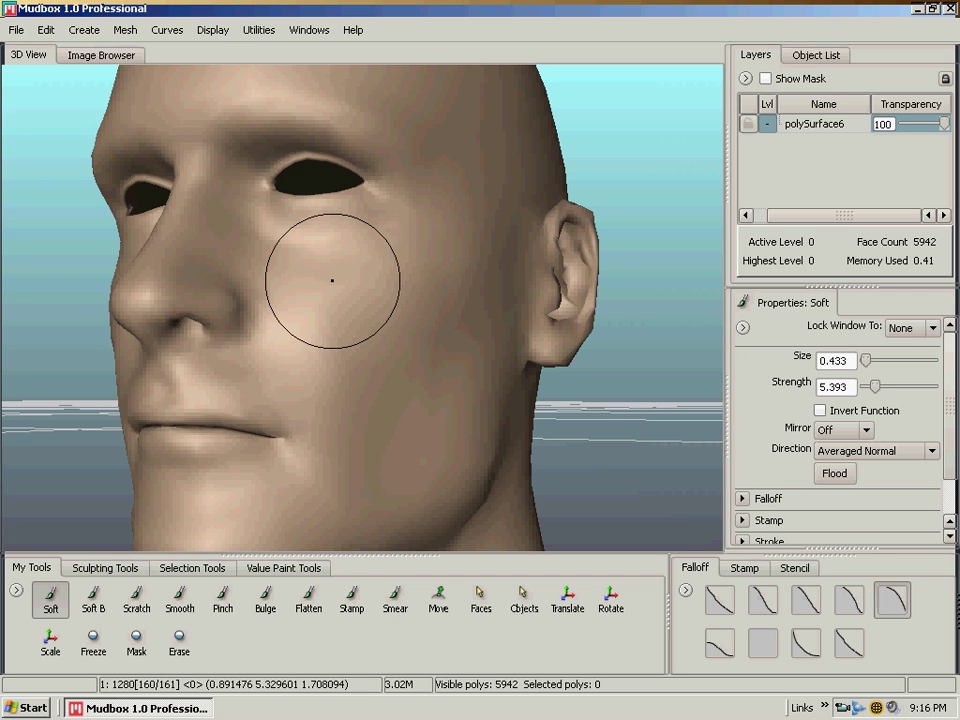
{"action": "left_click_drag", "start_coordinate": [332, 279], "coordinate": [350, 290]}
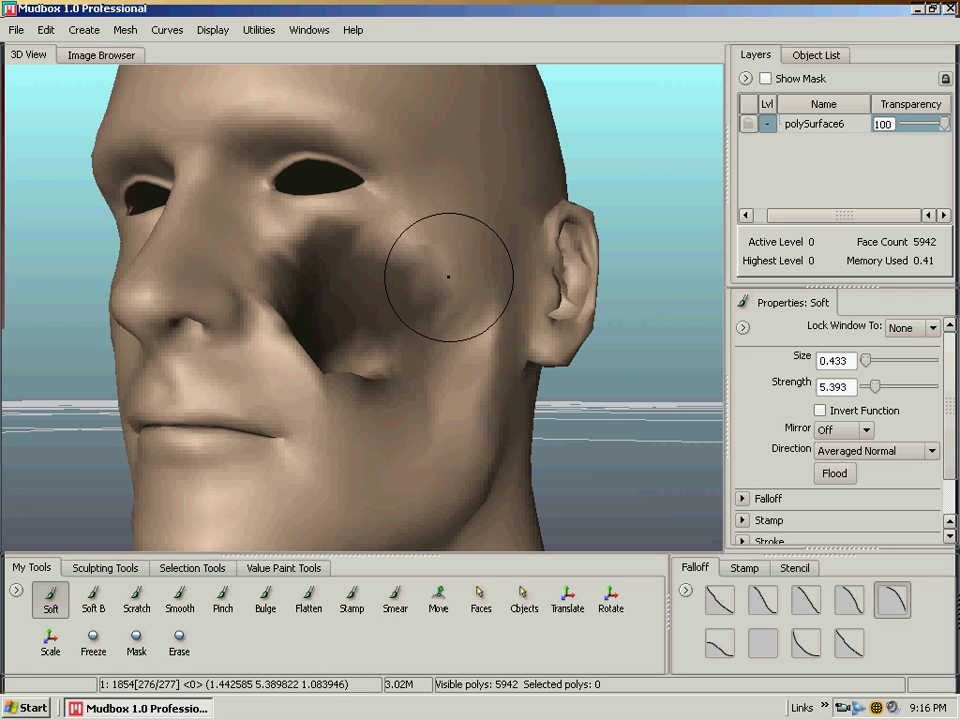
{"action": "key", "text": "ctrl+z"}
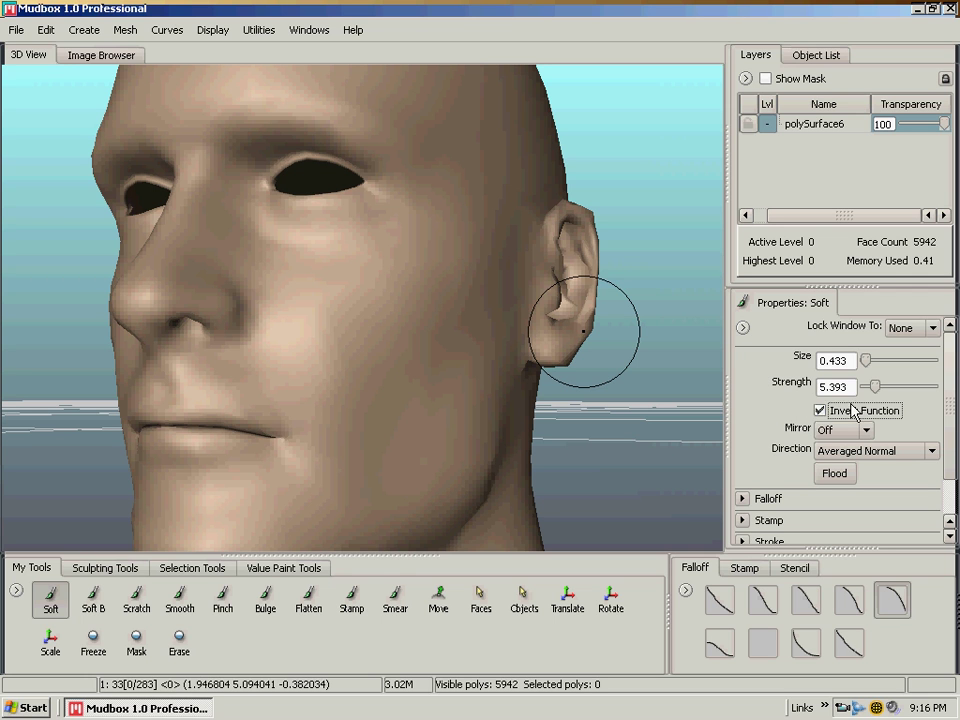
{"action": "left_click", "coordinate": [820, 410]}
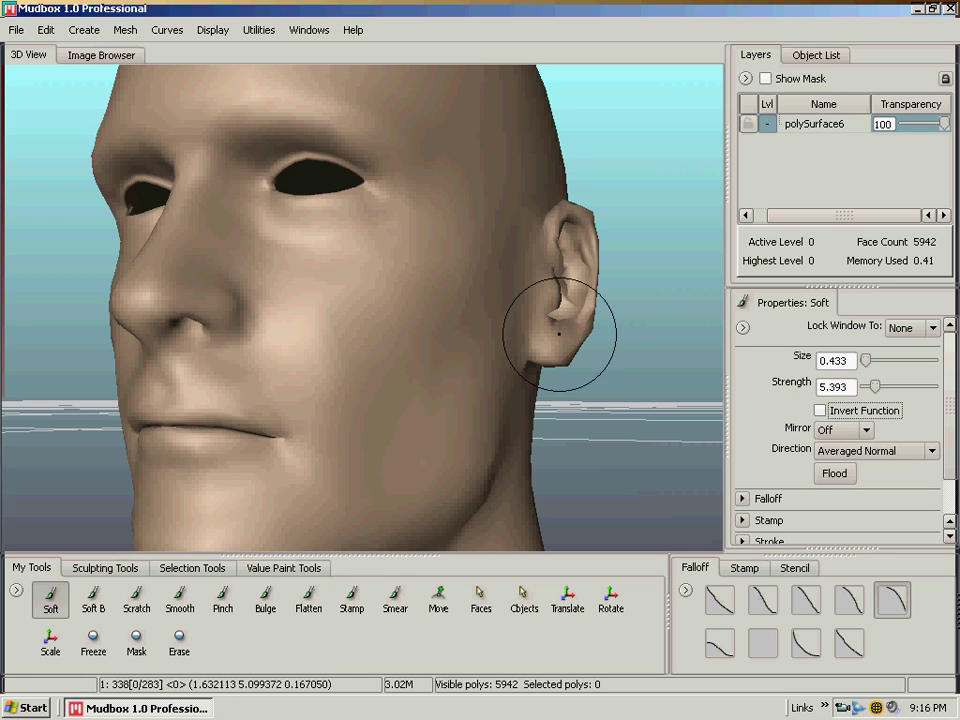
Step: Try strong Soft brush strokes across the cheek between the eye and the ear, and undo all of them
{"action": "mouse_move", "coordinate": [483, 321]}
{"action": "left_mouse_down", "text": "alt"}
{"action": "mouse_move", "coordinate": [379, 317]}
{"action": "mouse_move", "coordinate": [434, 335]}
{"action": "left_mouse_up", "text": "alt"}
{"action": "key", "text": "ctrl+z"}
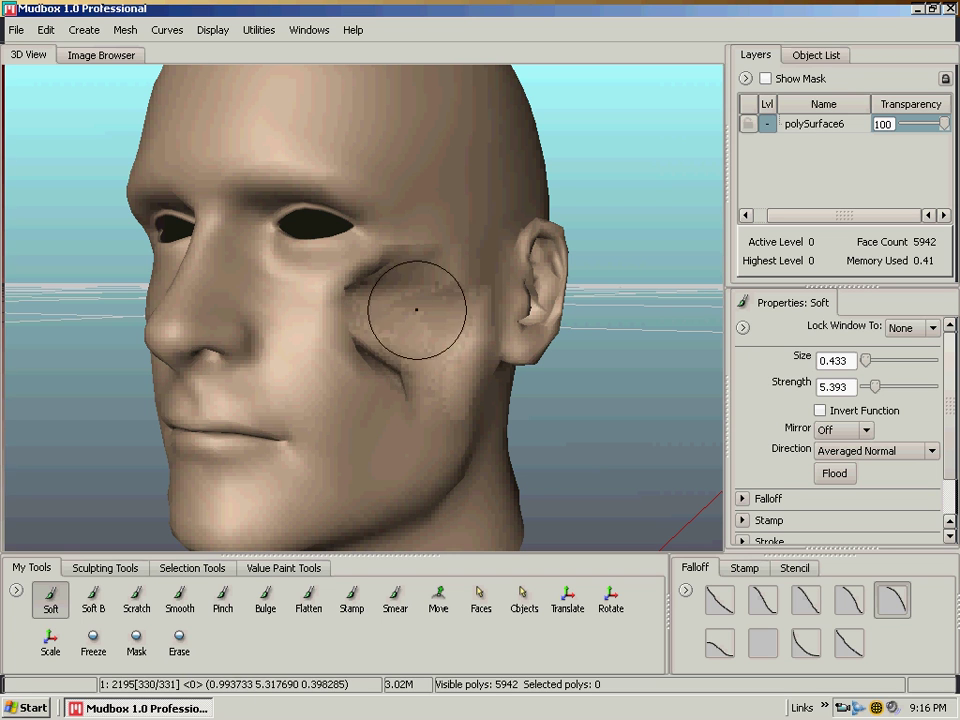
{"action": "left_click_drag", "start_coordinate": [283, 336], "coordinate": [388, 418]}
{"action": "key", "text": "ctrl+z"}
{"action": "key", "text": "ctrl+z"}
{"action": "key", "text": "ctrl+z"}
{"action": "key", "text": "ctrl+z"}
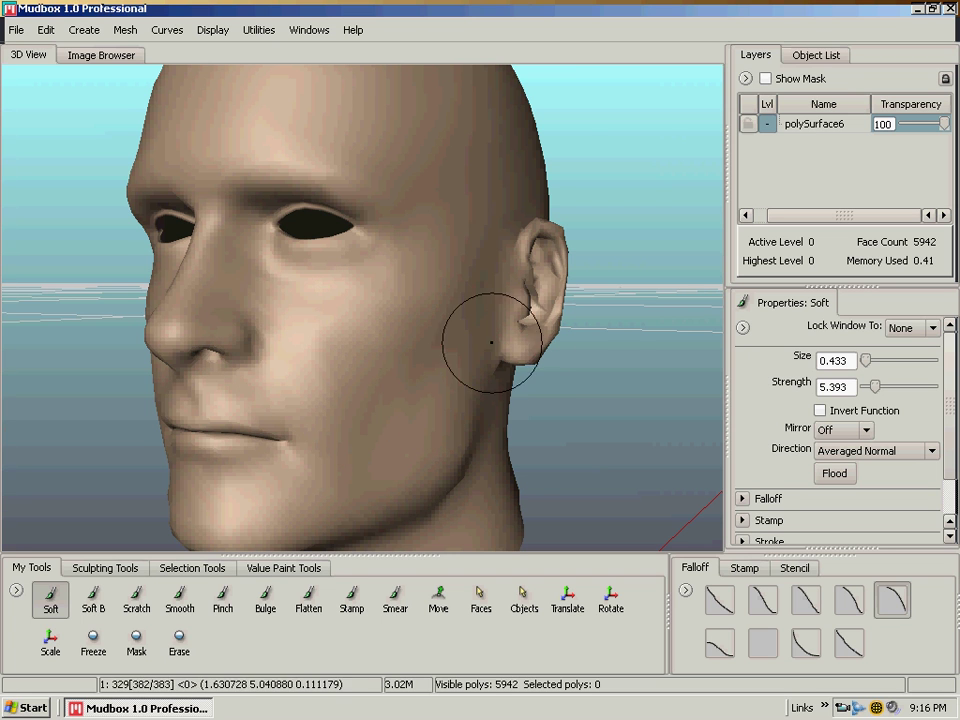
Step: Try a stroke mirrored in X across both cheeks, undo it, and turn the brush's mirroring off
{"action": "left_click_drag", "start_coordinate": [514, 321], "coordinate": [707, 379], "text": "alt"}
{"action": "left_click_drag", "start_coordinate": [622, 414], "coordinate": [679, 416], "text": "alt"}
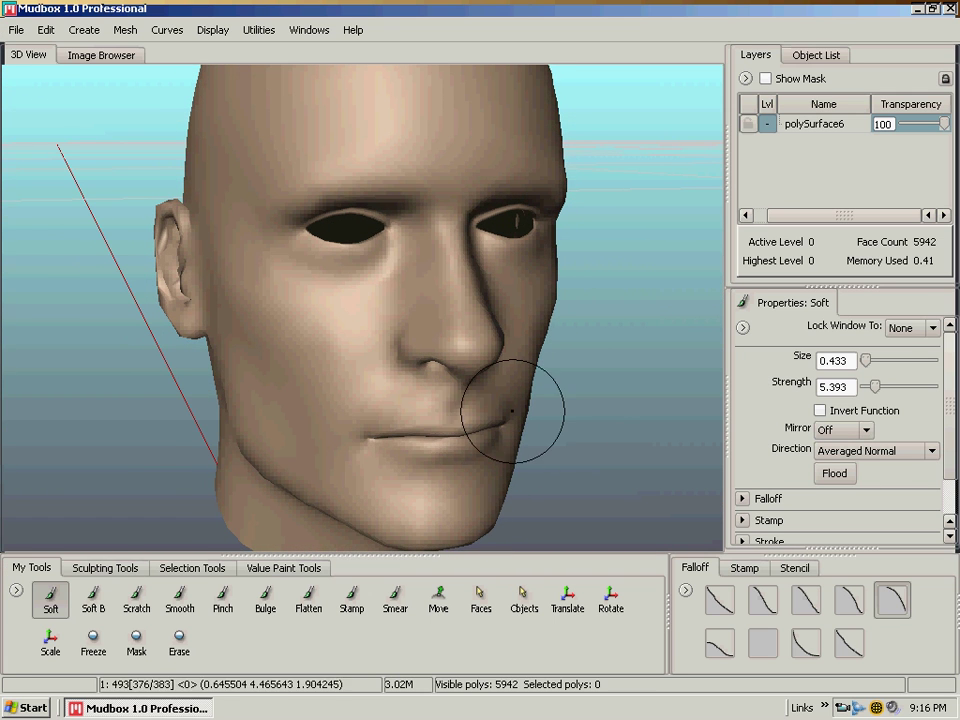
{"action": "middle_click_drag", "start_coordinate": [512, 410], "coordinate": [450, 369], "text": "alt"}
{"action": "left_click", "coordinate": [868, 430]}
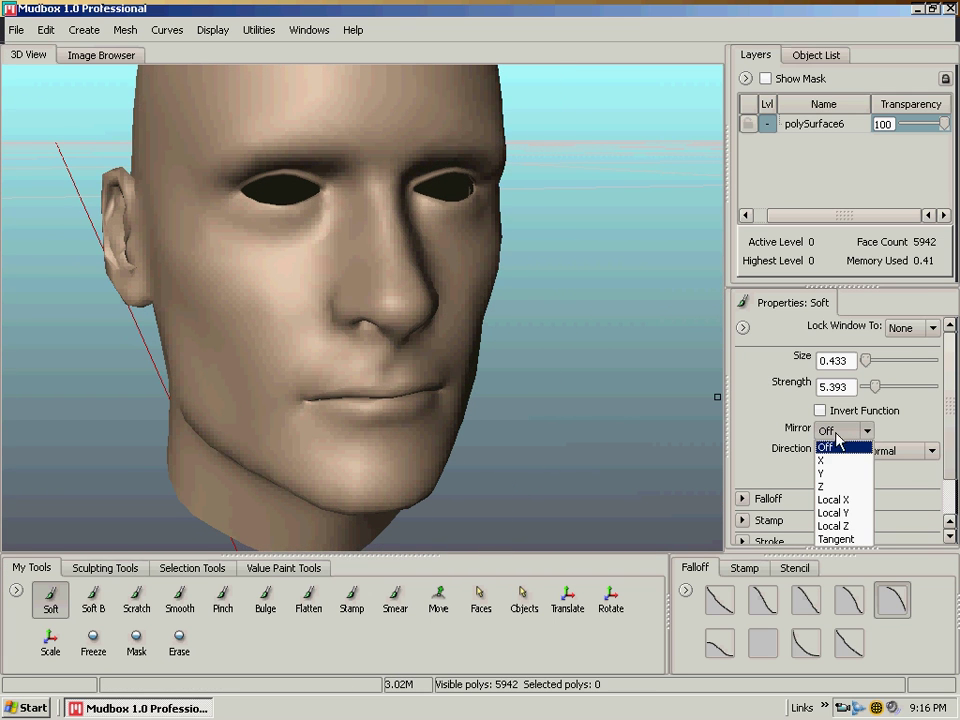
{"action": "left_click", "coordinate": [824, 461]}
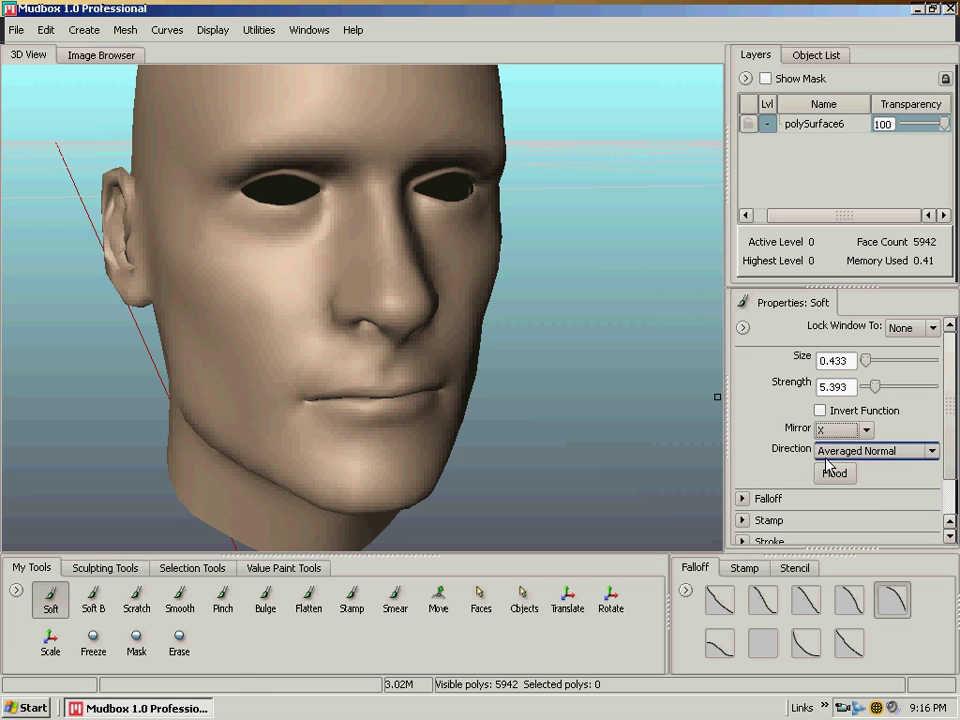
{"action": "mouse_move", "coordinate": [235, 299]}
{"action": "left_mouse_down", "text": "alt"}
{"action": "mouse_move", "coordinate": [446, 279]}
{"action": "mouse_move", "coordinate": [448, 302]}
{"action": "left_mouse_up", "text": "alt"}
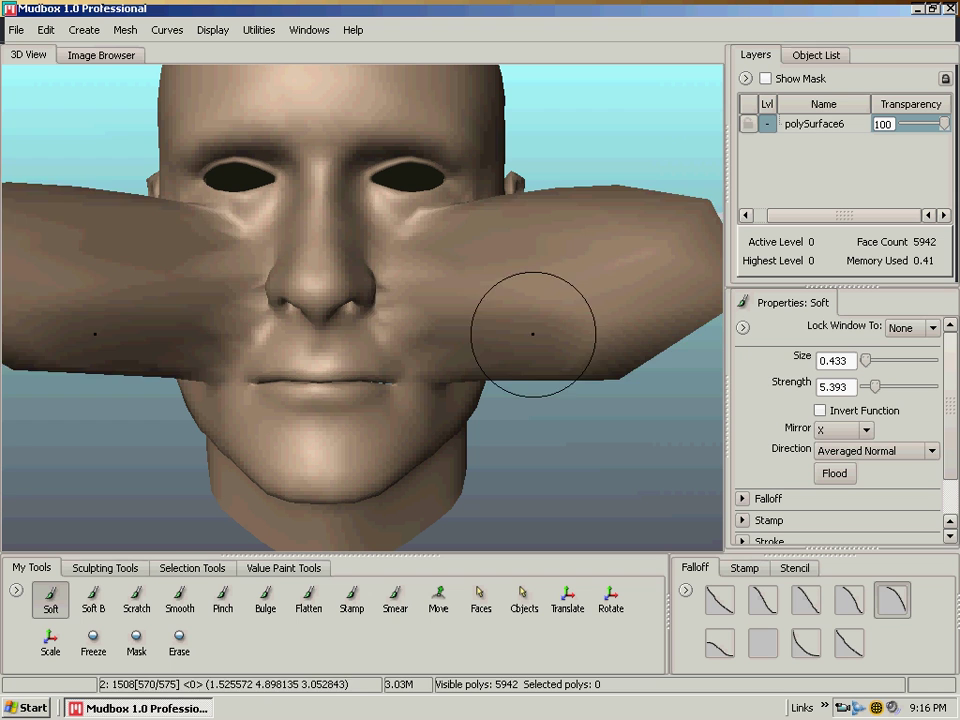
{"action": "key", "text": "ctrl+z"}
{"action": "left_click", "coordinate": [865, 431]}
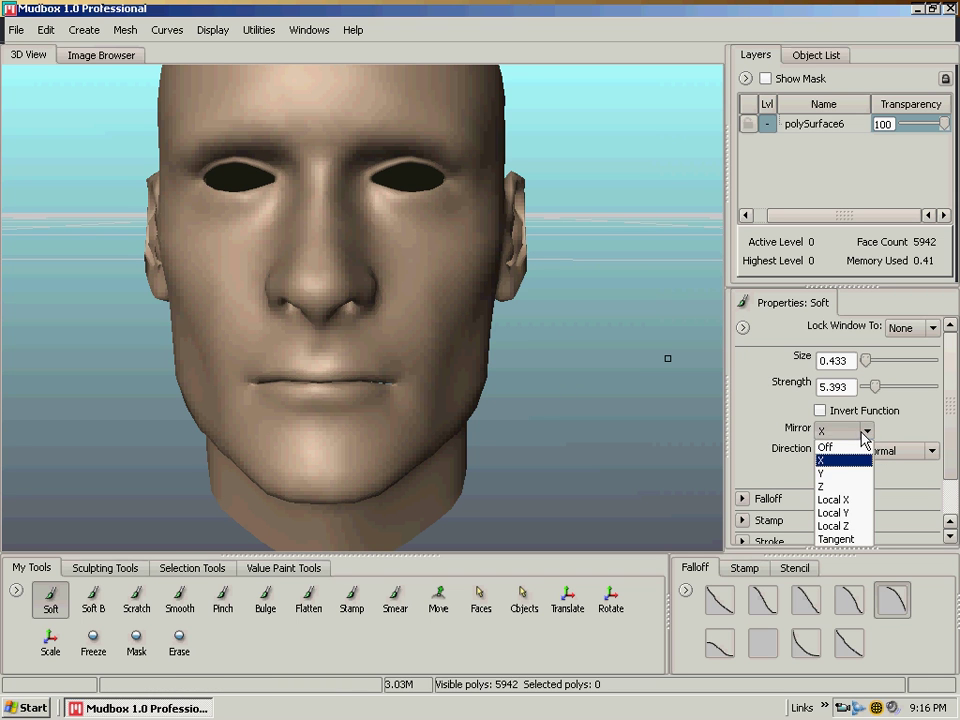
{"action": "left_click", "coordinate": [840, 447]}
Step: Rename the head's layer from polySurface6 to Base_Head
{"action": "left_click_drag", "start_coordinate": [472, 307], "coordinate": [469, 279], "text": "alt"}
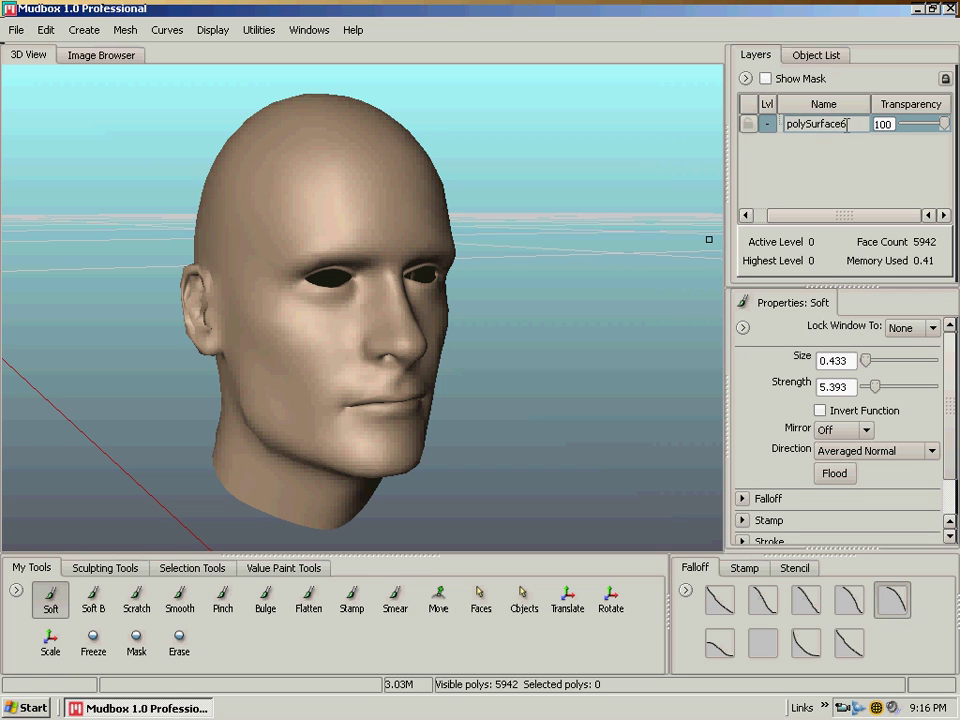
{"action": "type", "text": "Base_Head"}
{"action": "key", "text": "Return"}
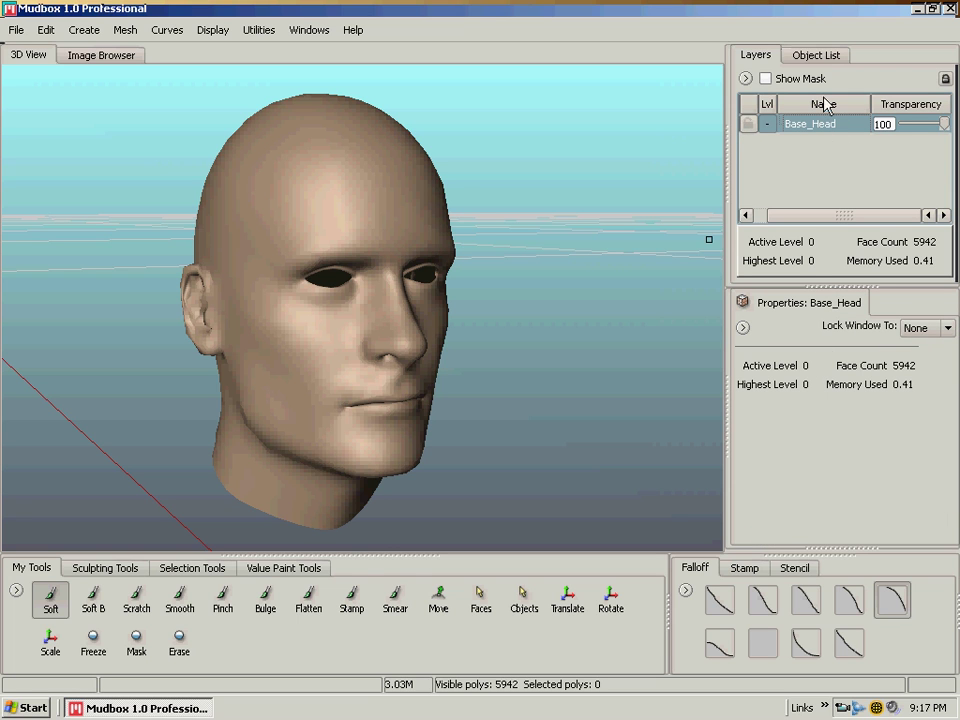
Step: Add one subdivision level to Base_Head and compare levels 0 and 1 in wireframe, ending shaded at level 1
{"action": "left_click", "coordinate": [127, 30]}
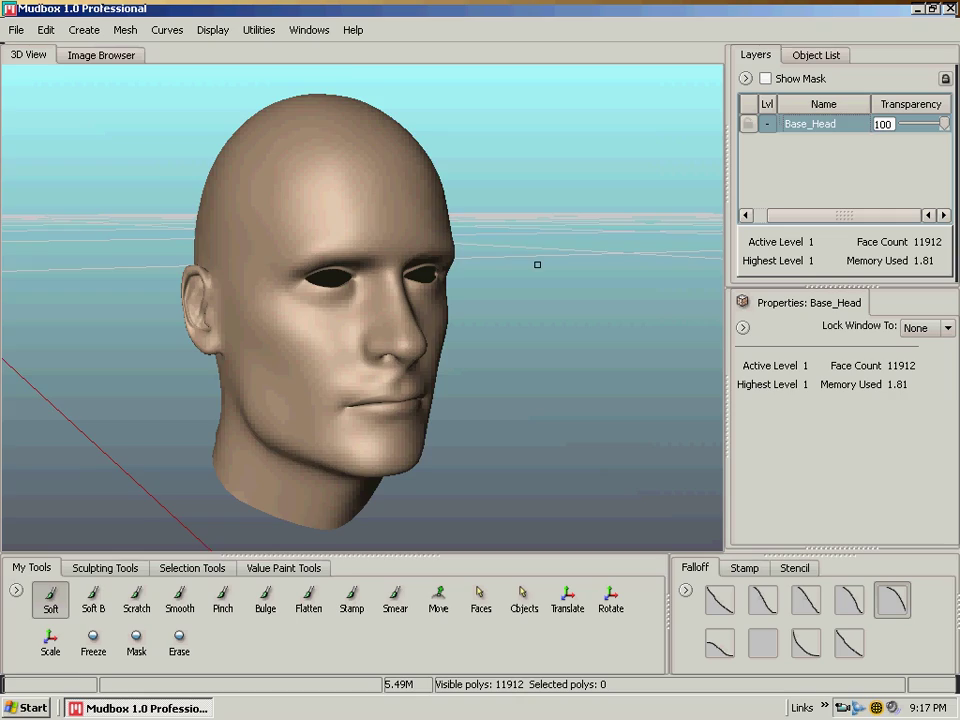
{"action": "right_click_drag", "start_coordinate": [537, 265], "coordinate": [548, 286], "text": "alt"}
{"action": "key", "text": "w"}
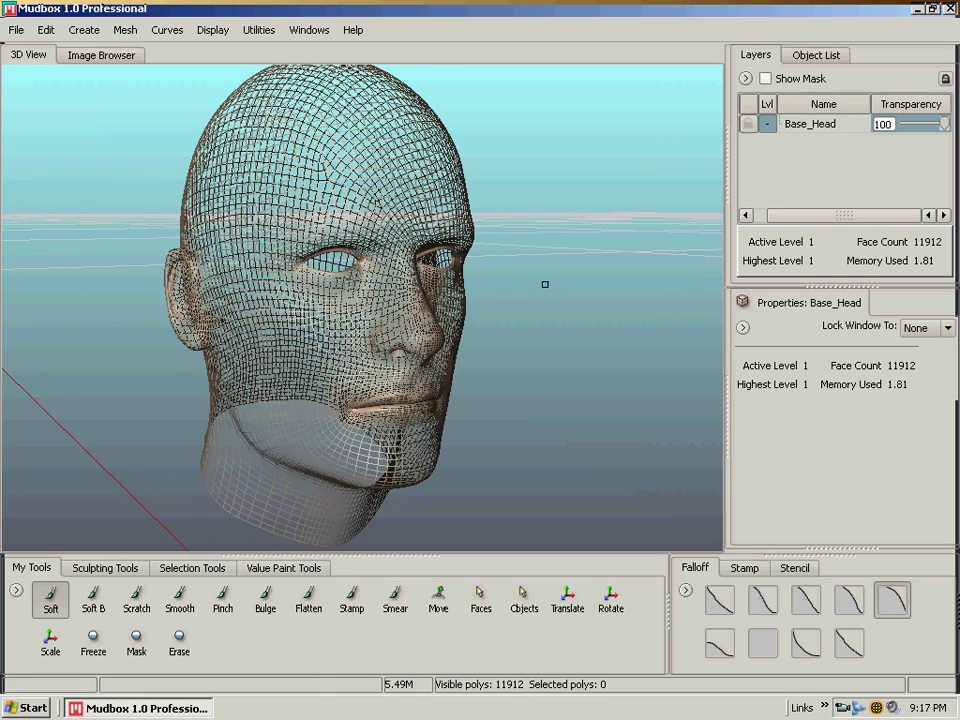
{"action": "mouse_move", "coordinate": [547, 285]}
{"action": "left_mouse_down", "text": "alt"}
{"action": "mouse_move", "coordinate": [340, 283]}
{"action": "mouse_move", "coordinate": [546, 281]}
{"action": "left_mouse_up", "text": "alt"}
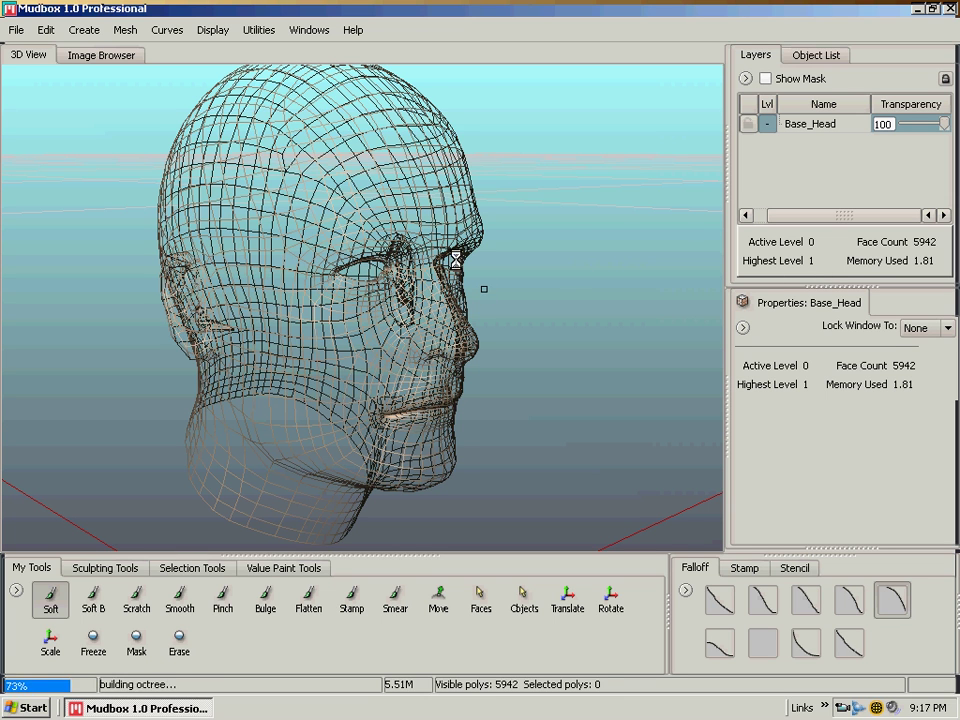
{"action": "left_click_drag", "start_coordinate": [531, 260], "coordinate": [356, 262], "text": "alt"}
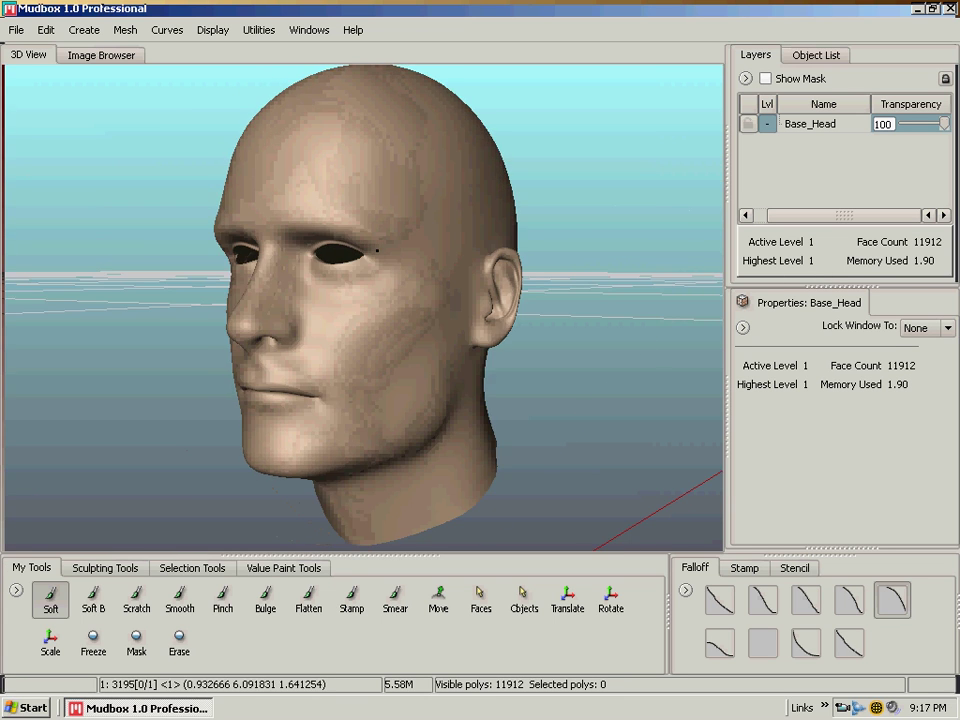
Step: Try a Soft brush stroke across the cheek below the eye at subdivision level 1, and undo it
{"action": "right_click_drag", "start_coordinate": [356, 262], "coordinate": [482, 315], "text": "alt"}
{"action": "middle_click_drag", "start_coordinate": [482, 362], "coordinate": [486, 318], "text": "alt"}
{"action": "left_click_drag", "start_coordinate": [486, 318], "coordinate": [399, 261], "text": "alt"}
{"action": "right_click_drag", "start_coordinate": [399, 261], "coordinate": [485, 322], "text": "alt"}
{"action": "left_click_drag", "start_coordinate": [485, 322], "coordinate": [439, 300], "text": "alt"}
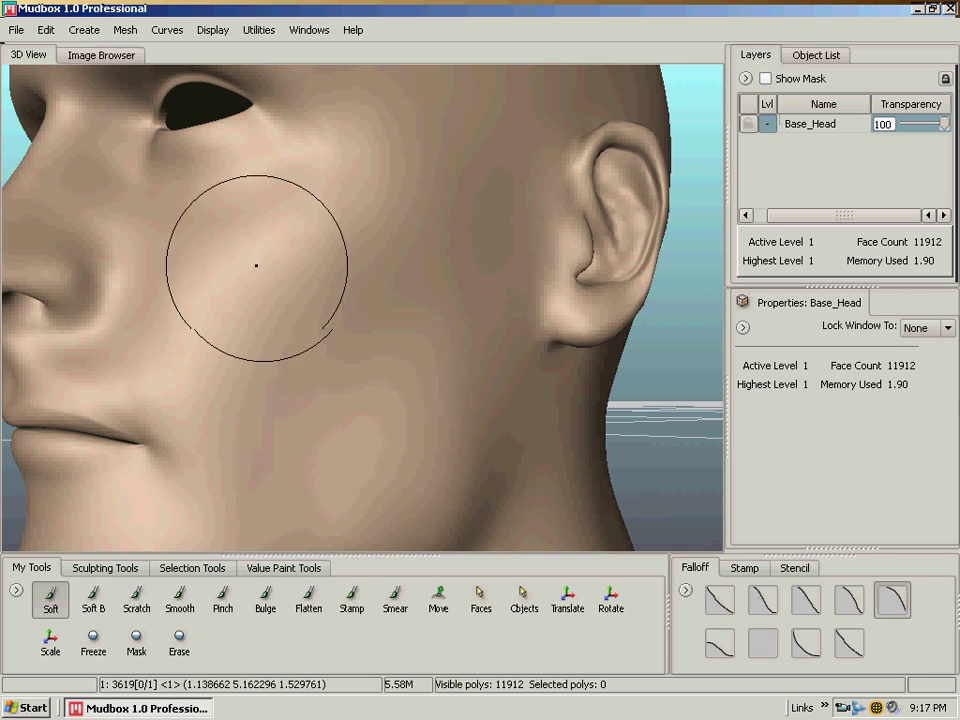
{"action": "right_click_drag", "start_coordinate": [362, 330], "coordinate": [296, 301], "text": "alt"}
{"action": "mouse_move", "coordinate": [295, 300]}
{"action": "left_mouse_down"}
{"action": "mouse_move", "coordinate": [339, 251]}
{"action": "mouse_move", "coordinate": [401, 261]}
{"action": "left_mouse_up"}
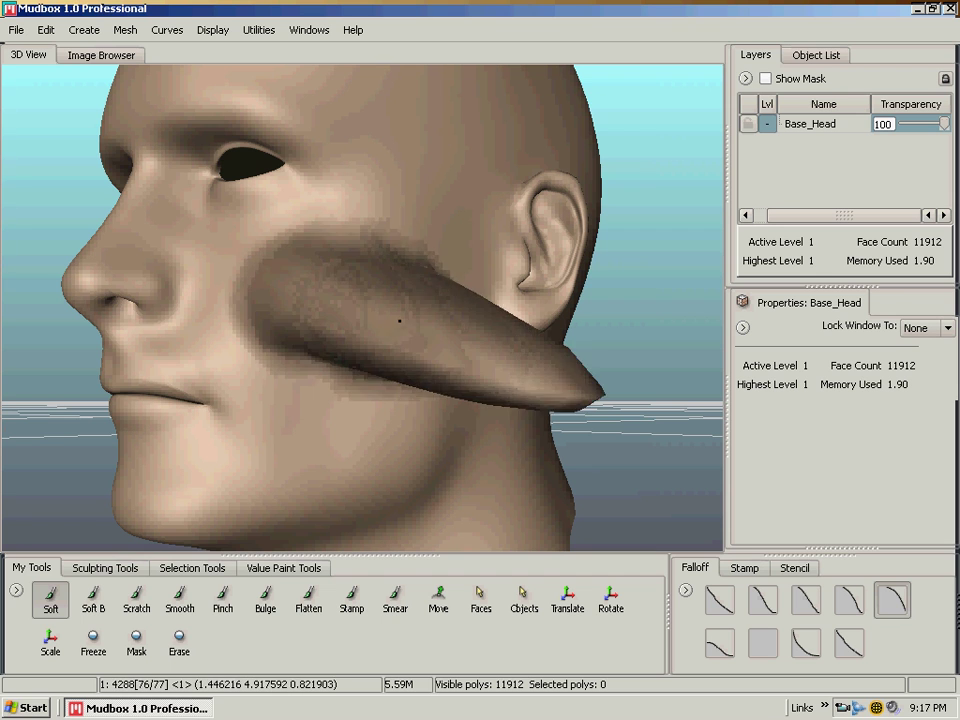
{"action": "key", "text": "ctrl+z"}
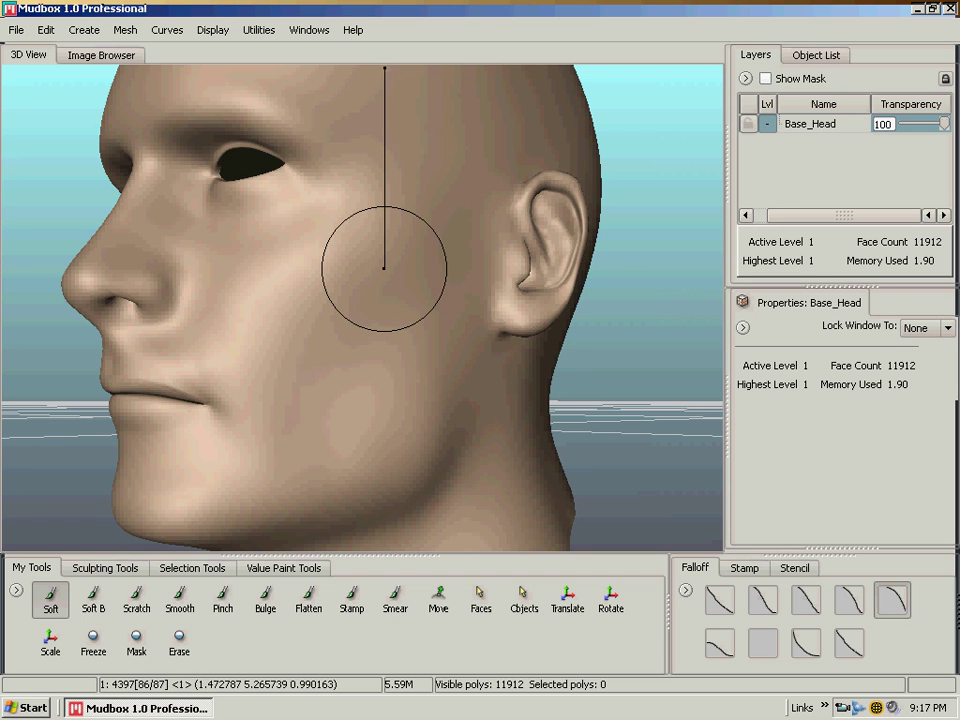
Step: Try another Soft brush stroke down the cheek with an adjusted strength, and undo it
{"action": "mouse_move", "coordinate": [279, 281]}
{"action": "left_mouse_down"}
{"action": "mouse_move", "coordinate": [328, 272]}
{"action": "mouse_move", "coordinate": [422, 279]}
{"action": "mouse_move", "coordinate": [289, 405]}
{"action": "left_mouse_up"}
{"action": "key", "text": "ctrl+z"}
{"action": "key", "text": "ctrl+z"}
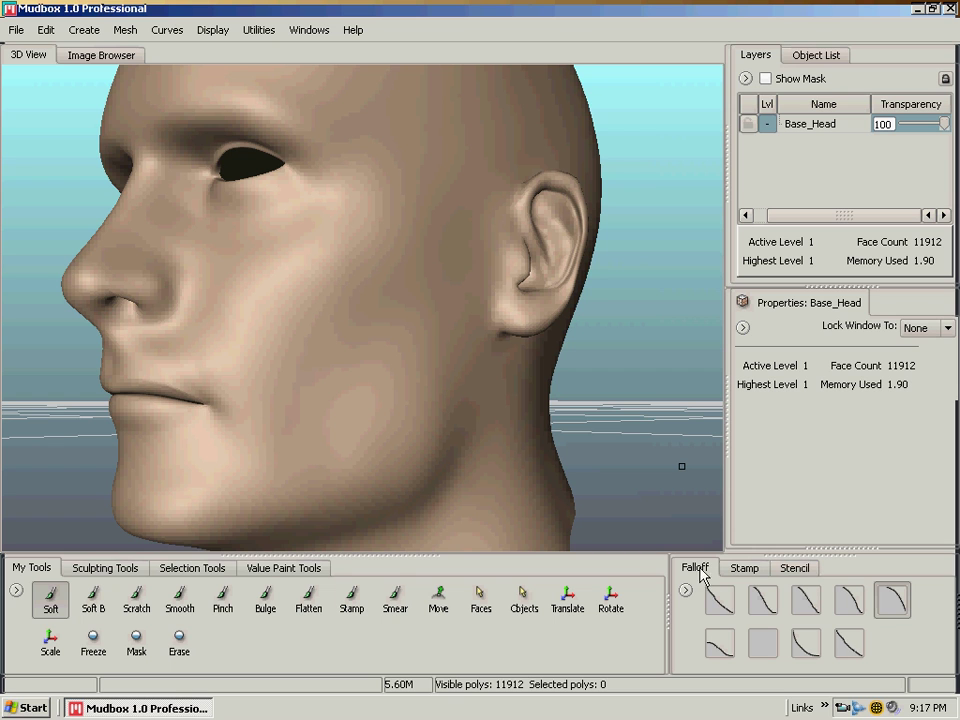
Step: Try a Soft brush stroke across the cheek with the first falloff preset, and undo it
{"action": "left_click", "coordinate": [720, 600]}
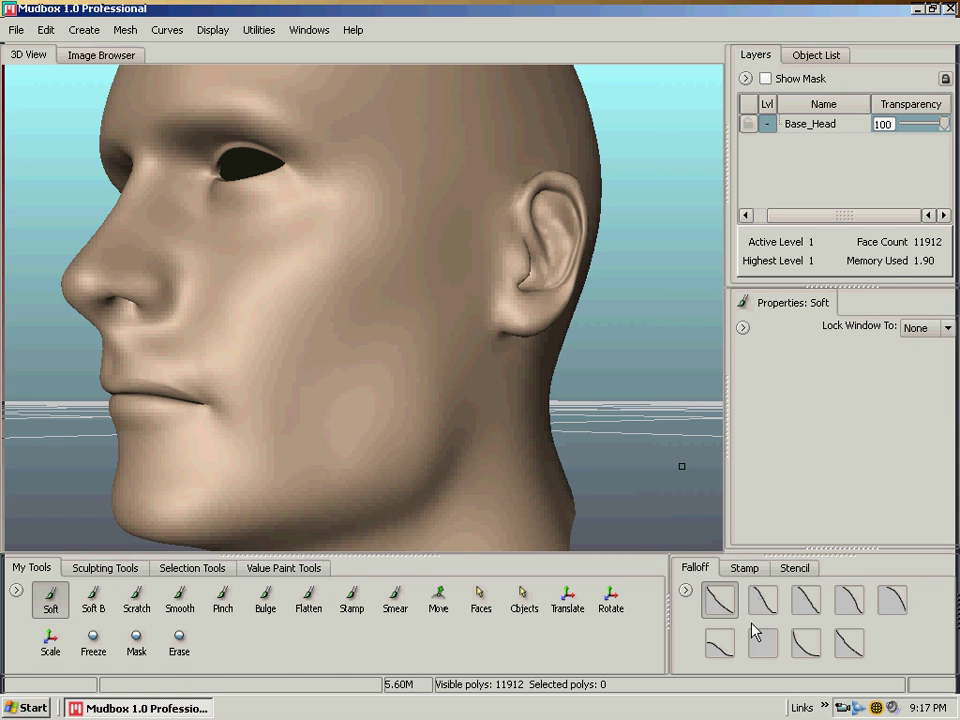
{"action": "mouse_move", "coordinate": [433, 234]}
{"action": "left_mouse_down"}
{"action": "mouse_move", "coordinate": [266, 294]}
{"action": "mouse_move", "coordinate": [324, 274]}
{"action": "mouse_move", "coordinate": [414, 221]}
{"action": "mouse_move", "coordinate": [419, 246]}
{"action": "left_mouse_up"}
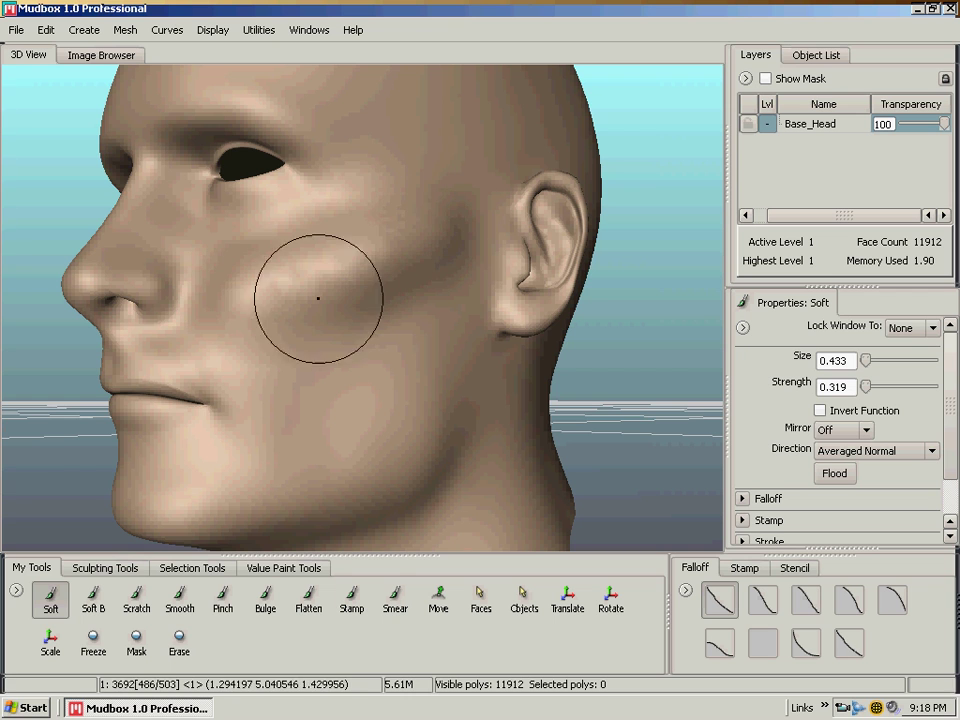
{"action": "key", "text": "ctrl+z"}
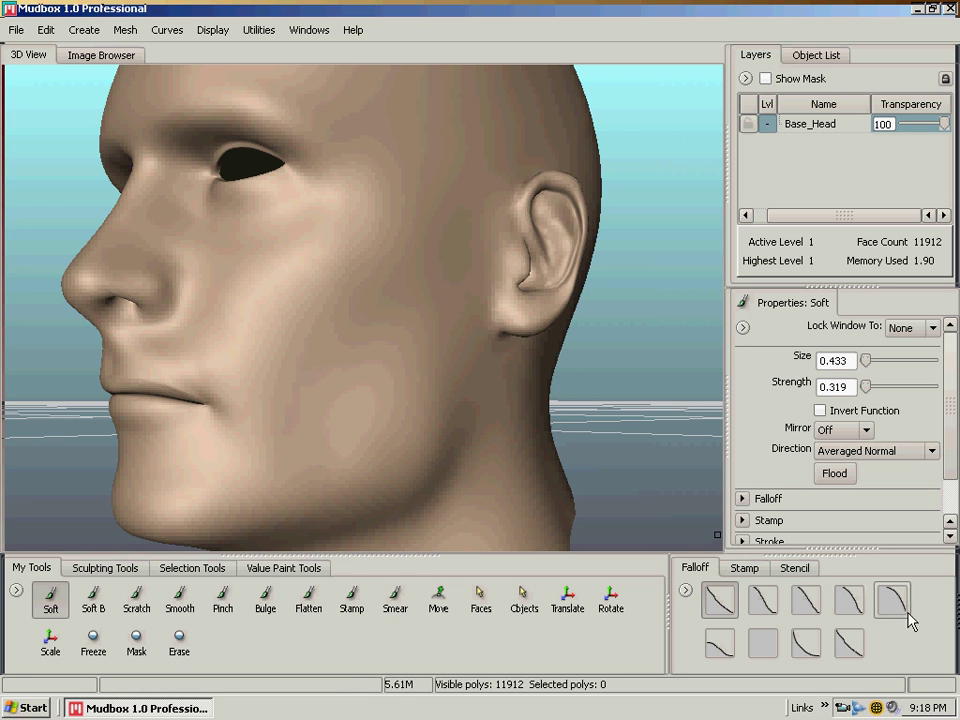
Step: Compare Soft strokes on the cheek using the rounded fifth falloff and the first falloff, undo them, and keep the first falloff selected
{"action": "mouse_move", "coordinate": [456, 315]}
{"action": "left_mouse_down"}
{"action": "mouse_move", "coordinate": [441, 347]}
{"action": "mouse_move", "coordinate": [388, 381]}
{"action": "mouse_move", "coordinate": [287, 388]}
{"action": "left_mouse_up"}
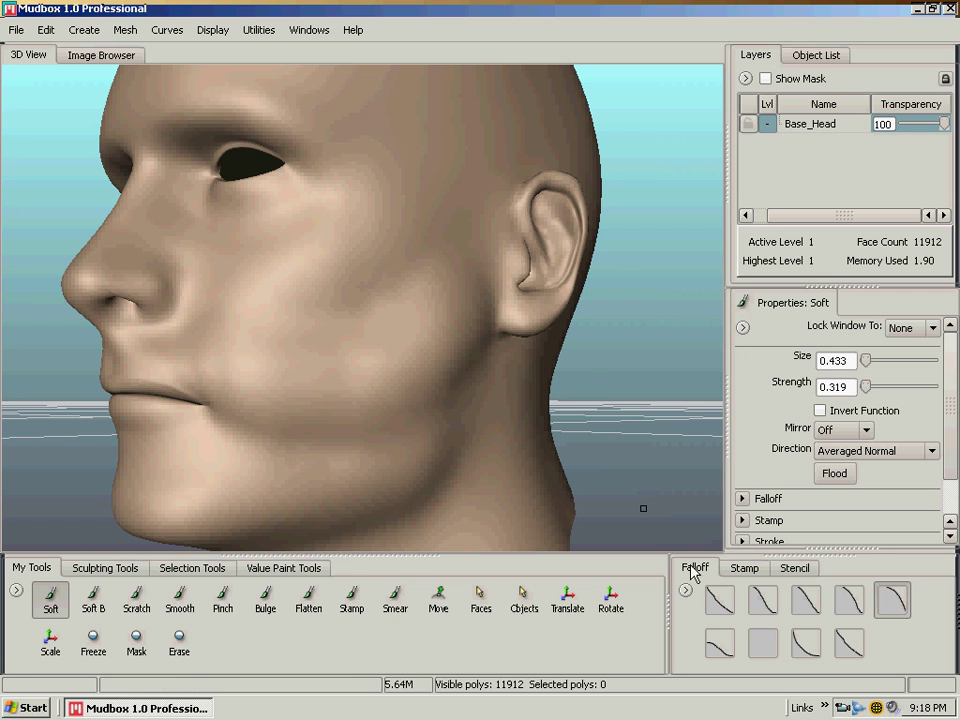
{"action": "left_click", "coordinate": [715, 596]}
{"action": "mouse_move", "coordinate": [424, 206]}
{"action": "left_mouse_down"}
{"action": "mouse_move", "coordinate": [360, 231]}
{"action": "mouse_move", "coordinate": [242, 253]}
{"action": "mouse_move", "coordinate": [395, 199]}
{"action": "left_mouse_up"}
{"action": "left_click_drag", "start_coordinate": [246, 267], "coordinate": [277, 310]}
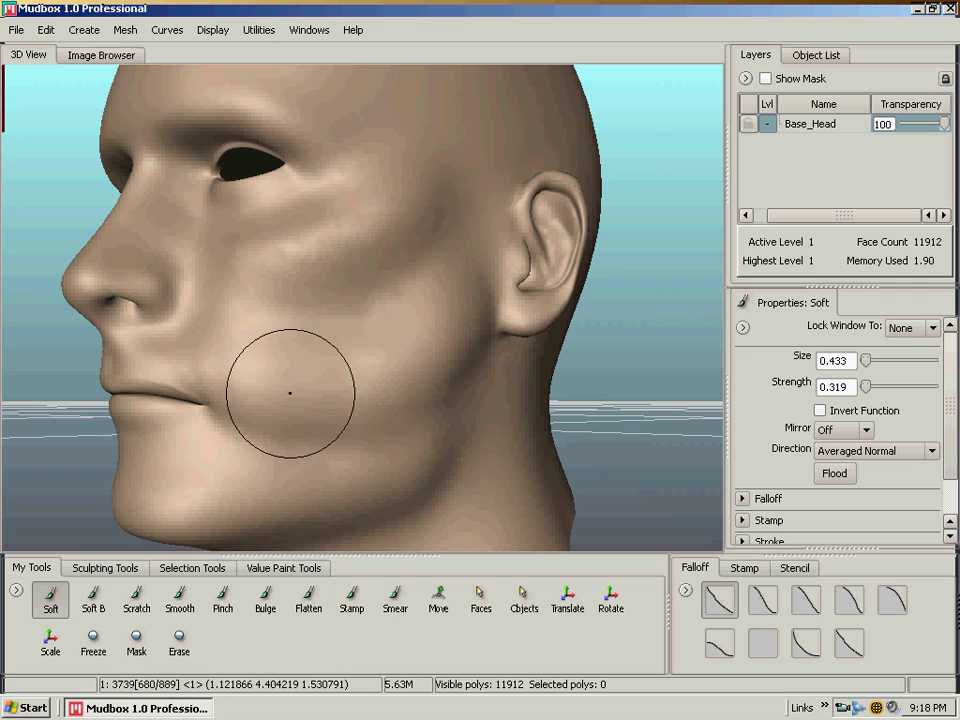
{"action": "left_click_drag", "start_coordinate": [336, 262], "coordinate": [503, 321]}
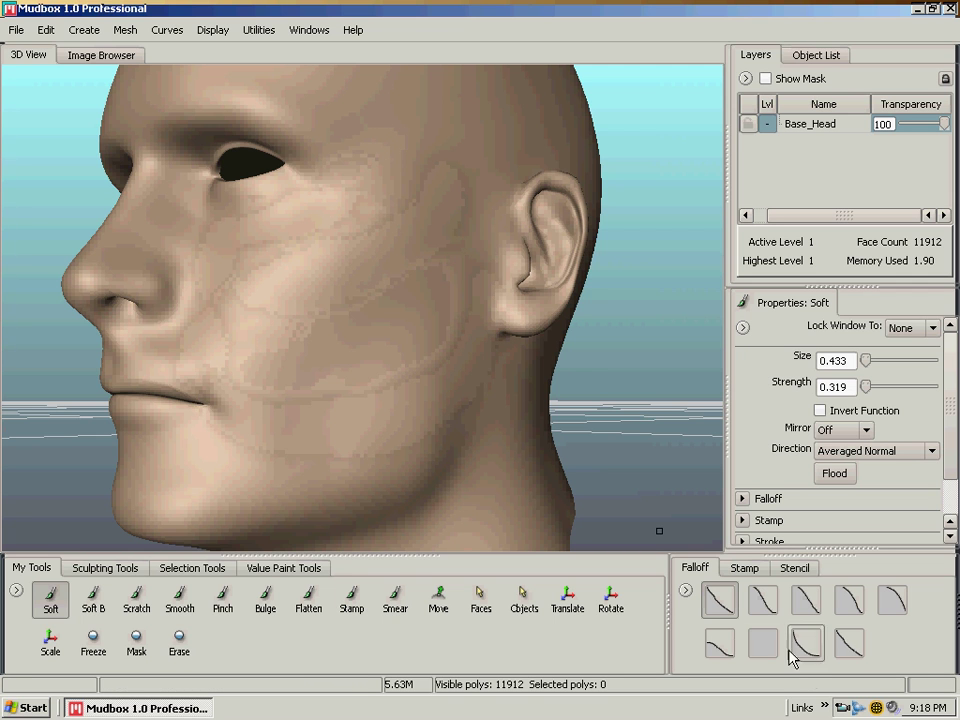
Step: Add a new falloff preset to the falloff collection
{"action": "right_click", "coordinate": [688, 592]}
{"action": "mouse_move", "coordinate": [720, 598]}
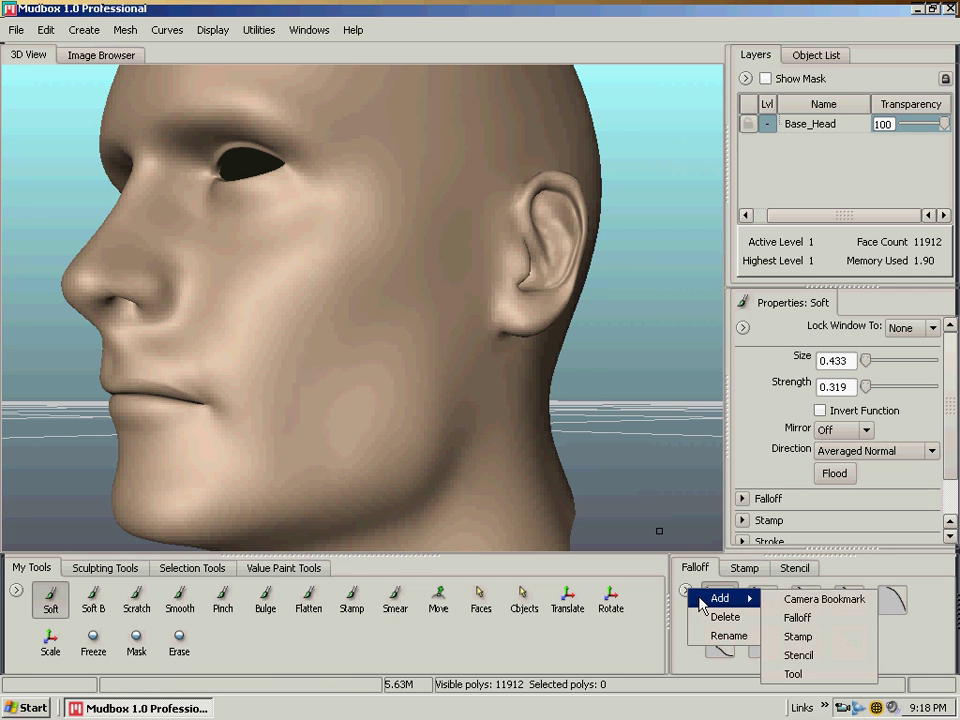
{"action": "left_click", "coordinate": [821, 598]}
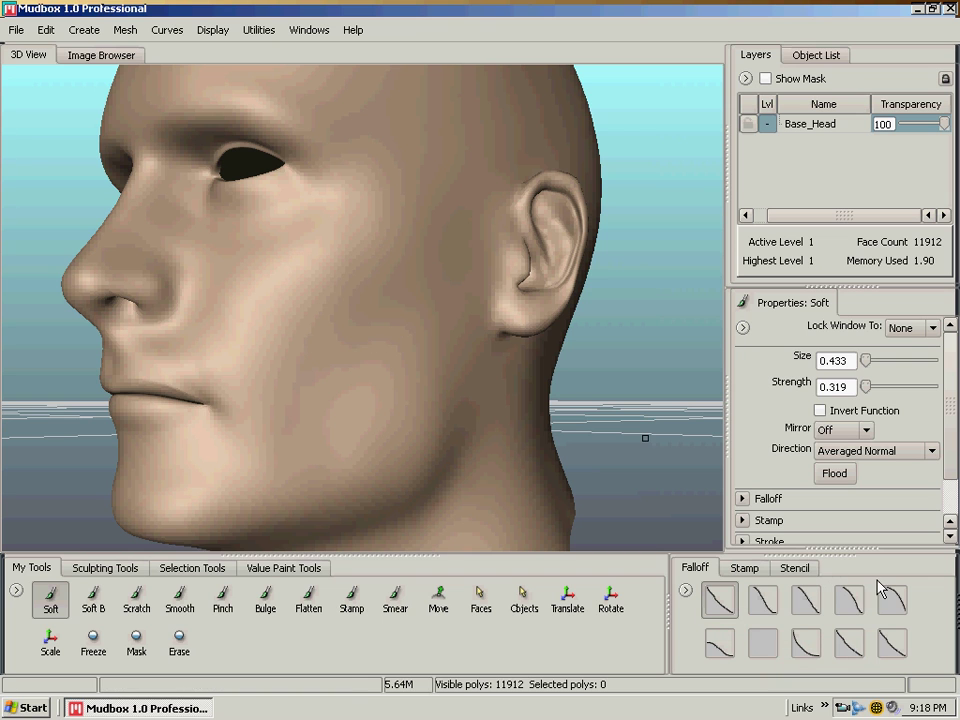
Step: Reshape the Soft brush's falloff curve by pulling its middle and lower section outward
{"action": "scroll", "coordinate": [787, 482], "scroll_direction": "down", "scroll_amount": 2}
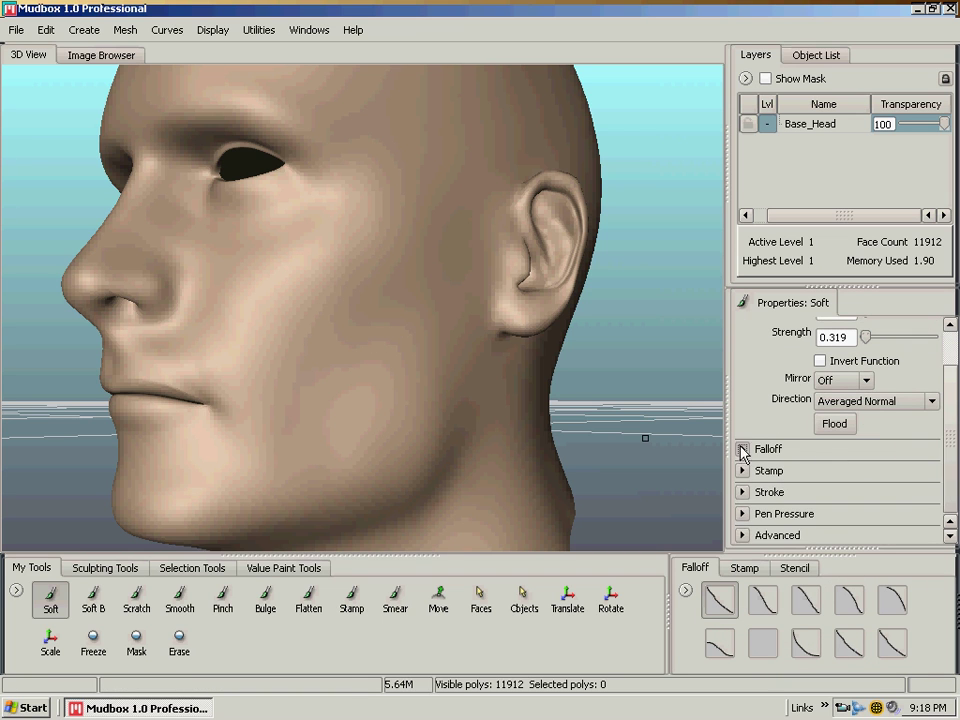
{"action": "left_click", "coordinate": [742, 449]}
{"action": "left_click_drag", "start_coordinate": [951, 420], "coordinate": [949, 456]}
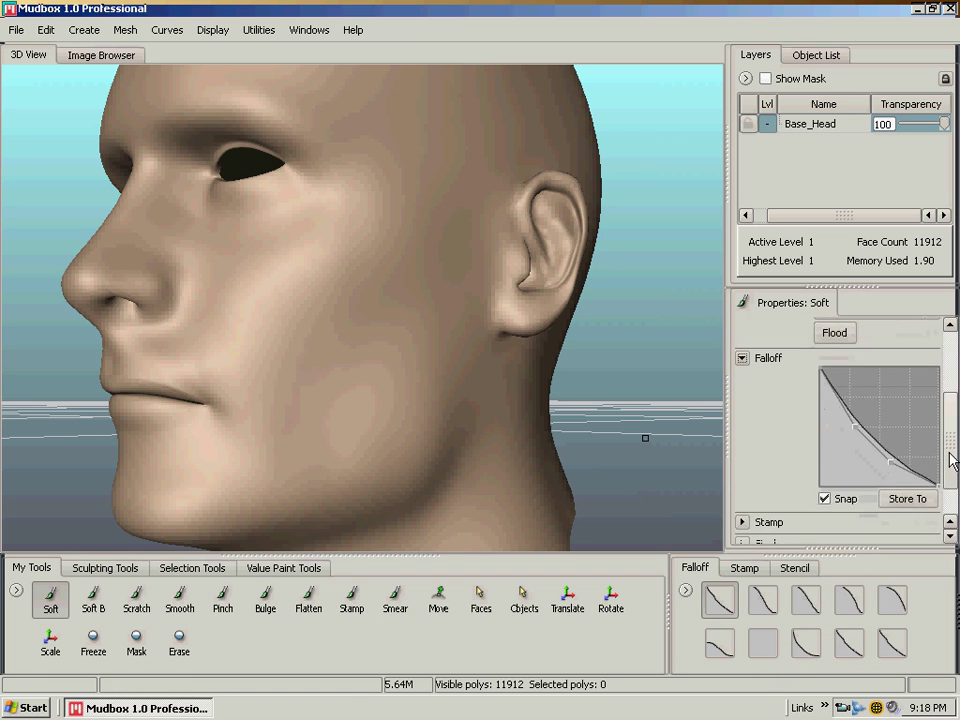
{"action": "left_click_drag", "start_coordinate": [866, 421], "coordinate": [840, 395]}
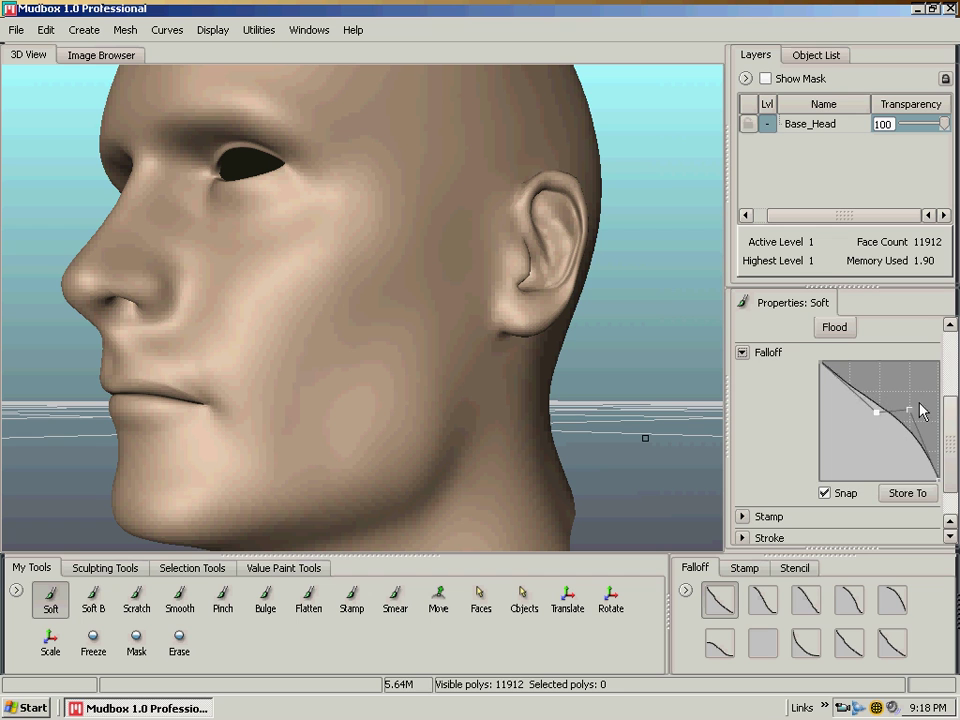
{"action": "left_click_drag", "start_coordinate": [950, 418], "coordinate": [942, 325]}
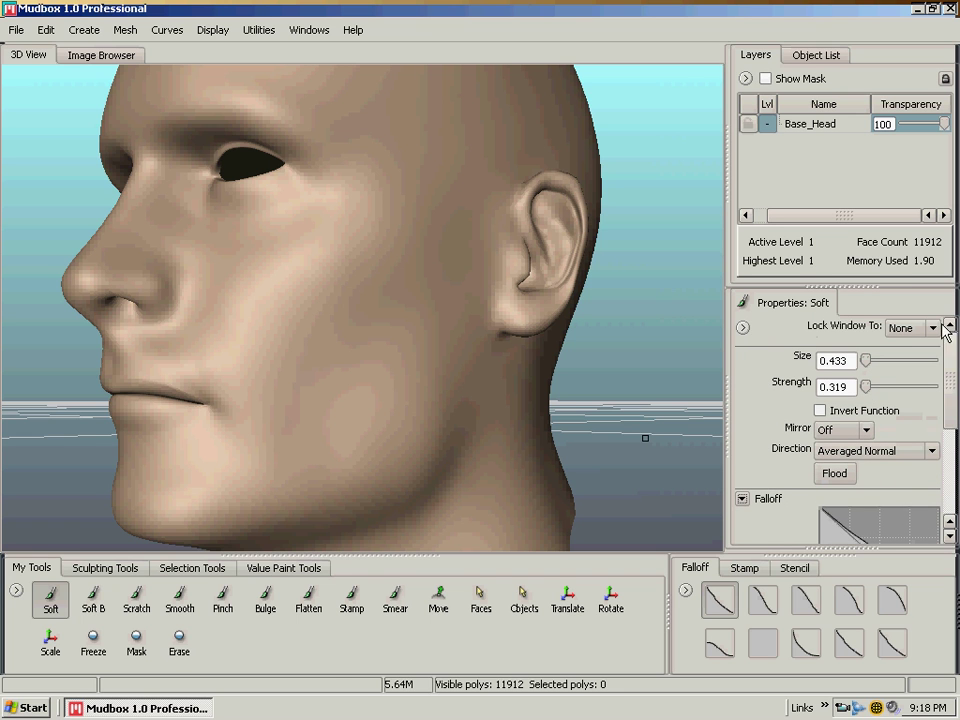
Step: Select the faces around the eye, brow and upper cheek on the ear-facing side with the Faces tool
{"action": "right_click_drag", "start_coordinate": [477, 288], "coordinate": [349, 291], "text": "alt"}
{"action": "left_click_drag", "start_coordinate": [349, 291], "coordinate": [377, 311], "text": "alt"}
{"action": "middle_click_drag", "start_coordinate": [382, 334], "coordinate": [373, 311], "text": "alt"}
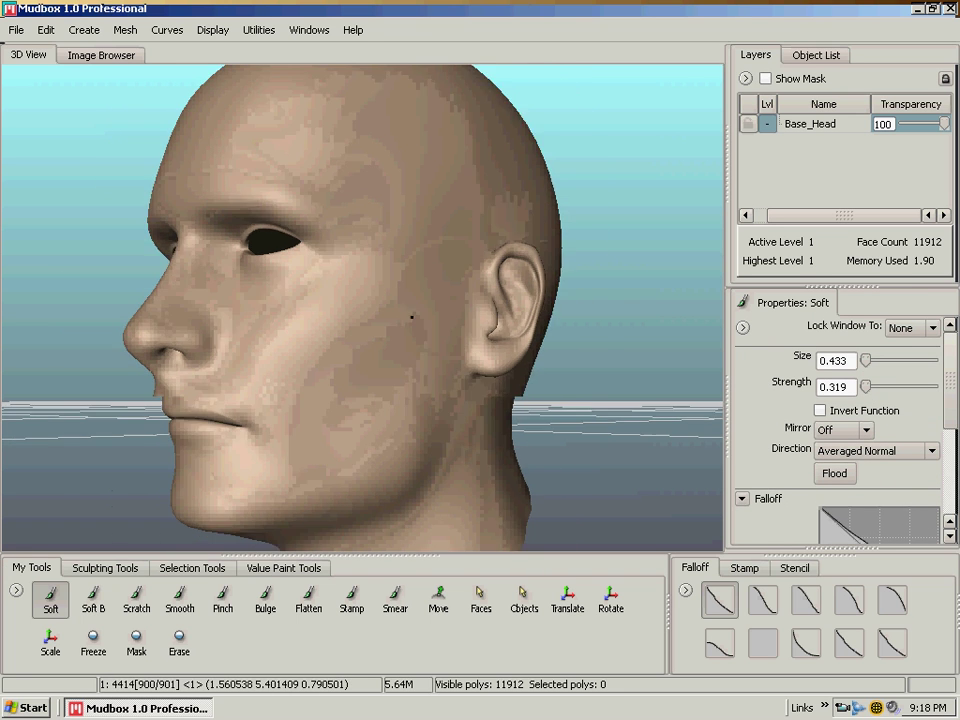
{"action": "left_click_drag", "start_coordinate": [373, 312], "coordinate": [397, 338], "text": "alt"}
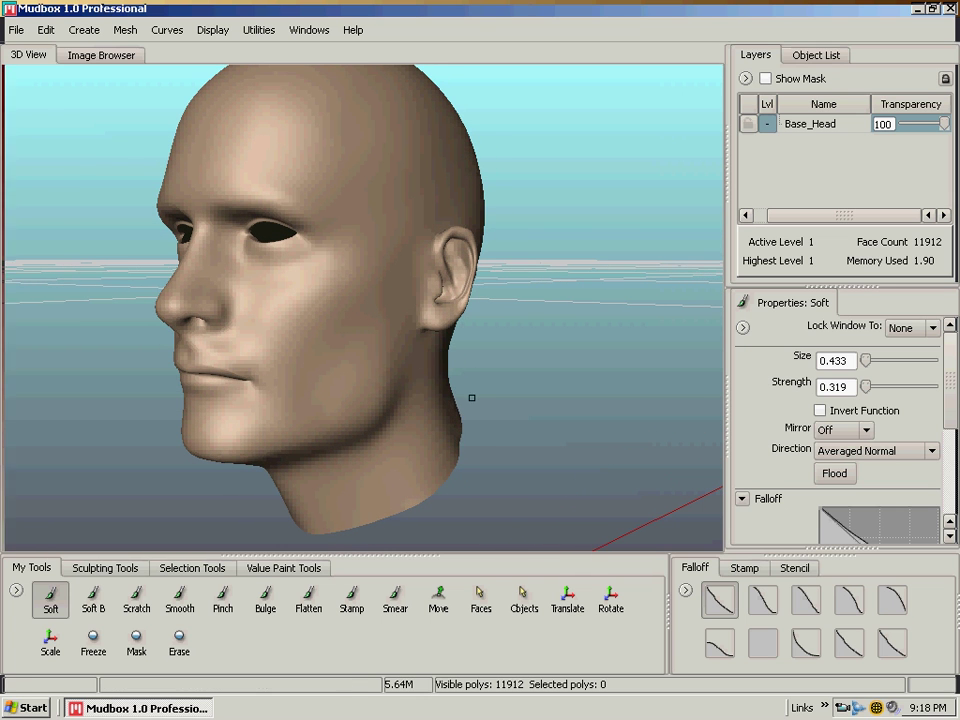
{"action": "left_click", "coordinate": [480, 605]}
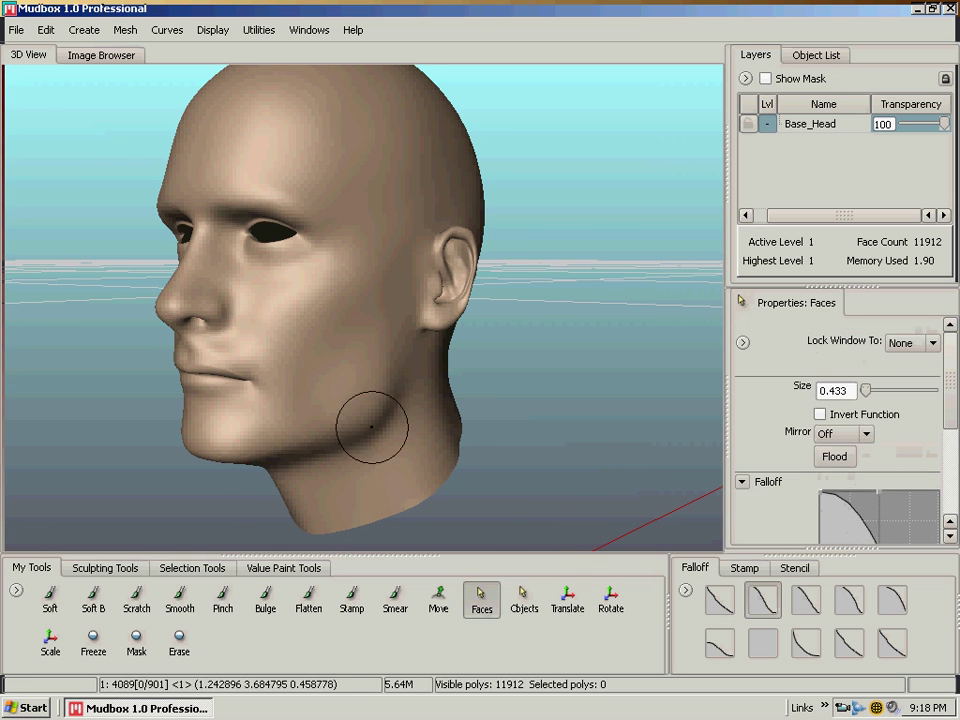
{"action": "left_click_drag", "start_coordinate": [302, 311], "coordinate": [405, 313], "text": "alt"}
{"action": "mouse_move", "coordinate": [405, 313]}
{"action": "right_mouse_down", "text": "alt"}
{"action": "mouse_move", "coordinate": [439, 354]}
{"action": "mouse_move", "coordinate": [428, 349]}
{"action": "right_mouse_up", "text": "alt"}
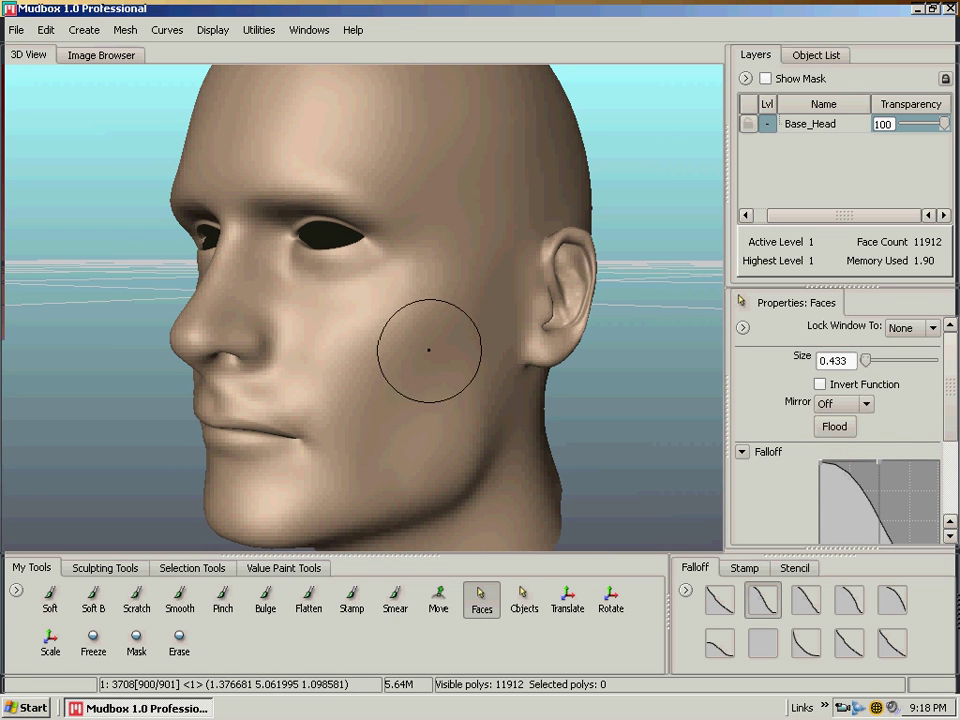
{"action": "mouse_move", "coordinate": [377, 267]}
{"action": "left_mouse_down"}
{"action": "mouse_move", "coordinate": [330, 300]}
{"action": "mouse_move", "coordinate": [330, 362]}
{"action": "mouse_move", "coordinate": [320, 200]}
{"action": "mouse_move", "coordinate": [257, 252]}
{"action": "mouse_move", "coordinate": [322, 183]}
{"action": "left_mouse_up"}
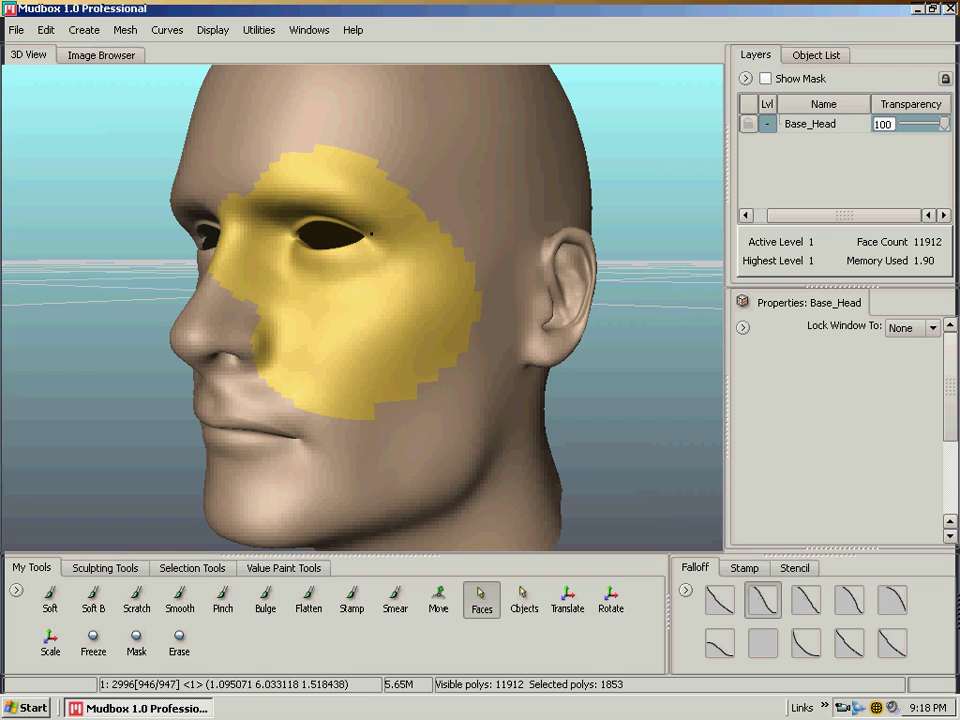
Step: Hide the unselected faces and inspect the isolated eye and cheek region from several angles
{"action": "left_click", "coordinate": [207, 32]}
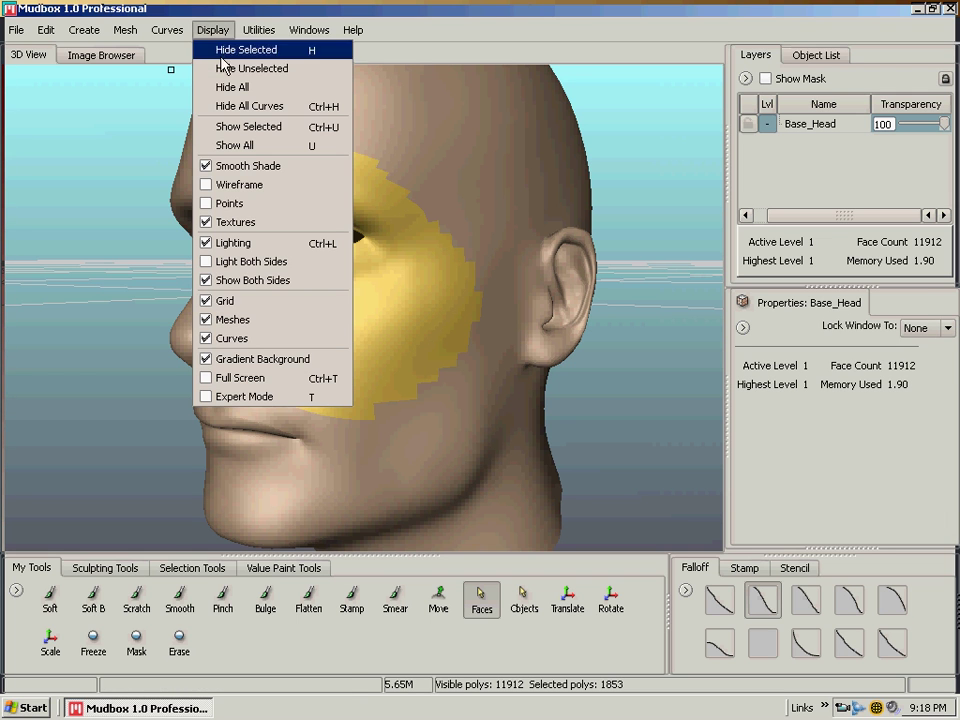
{"action": "left_click", "coordinate": [222, 68]}
{"action": "left_click_drag", "start_coordinate": [278, 233], "coordinate": [203, 202], "text": "alt"}
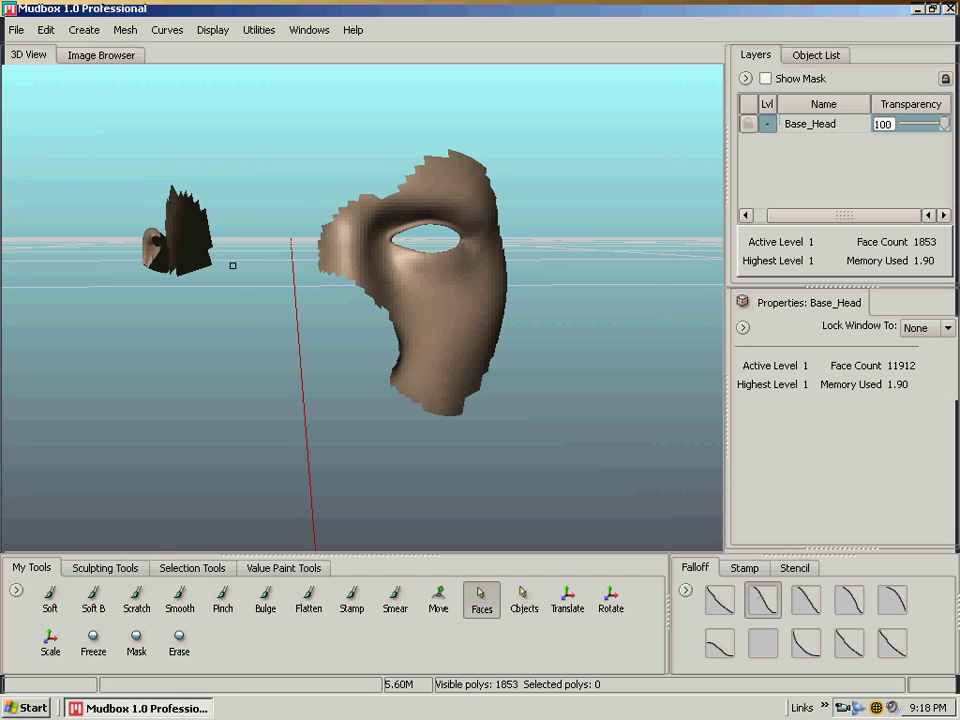
{"action": "mouse_move", "coordinate": [232, 265]}
{"action": "left_mouse_down", "text": "alt"}
{"action": "mouse_move", "coordinate": [388, 257]}
{"action": "mouse_move", "coordinate": [388, 274]}
{"action": "left_mouse_up", "text": "alt"}
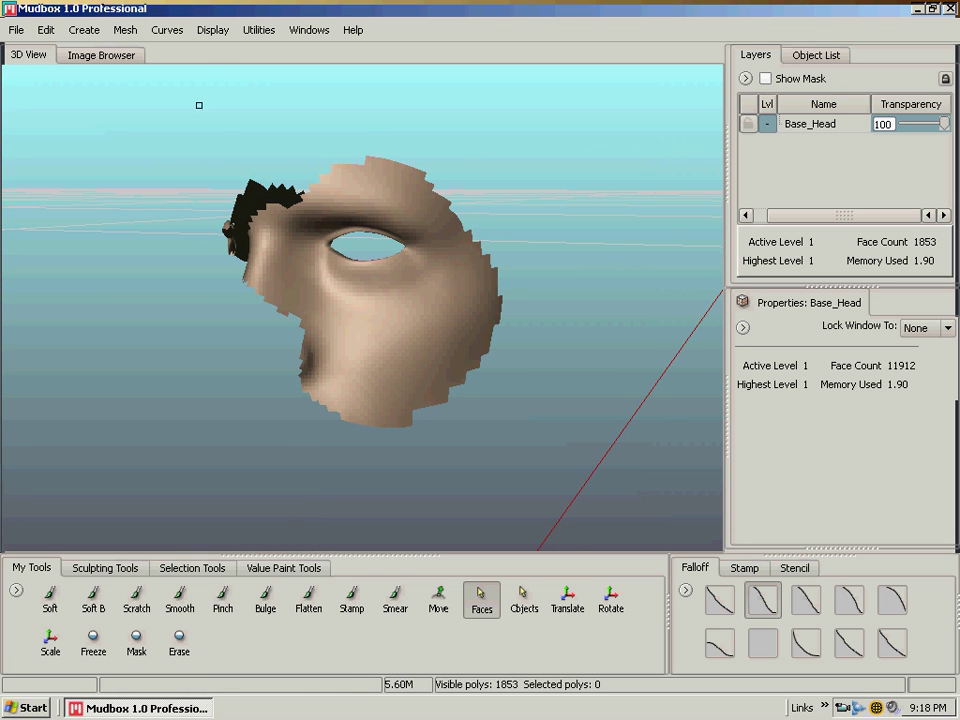
Step: Show all hidden faces again so the whole head can be viewed
{"action": "left_click", "coordinate": [214, 32]}
{"action": "left_click", "coordinate": [248, 144]}
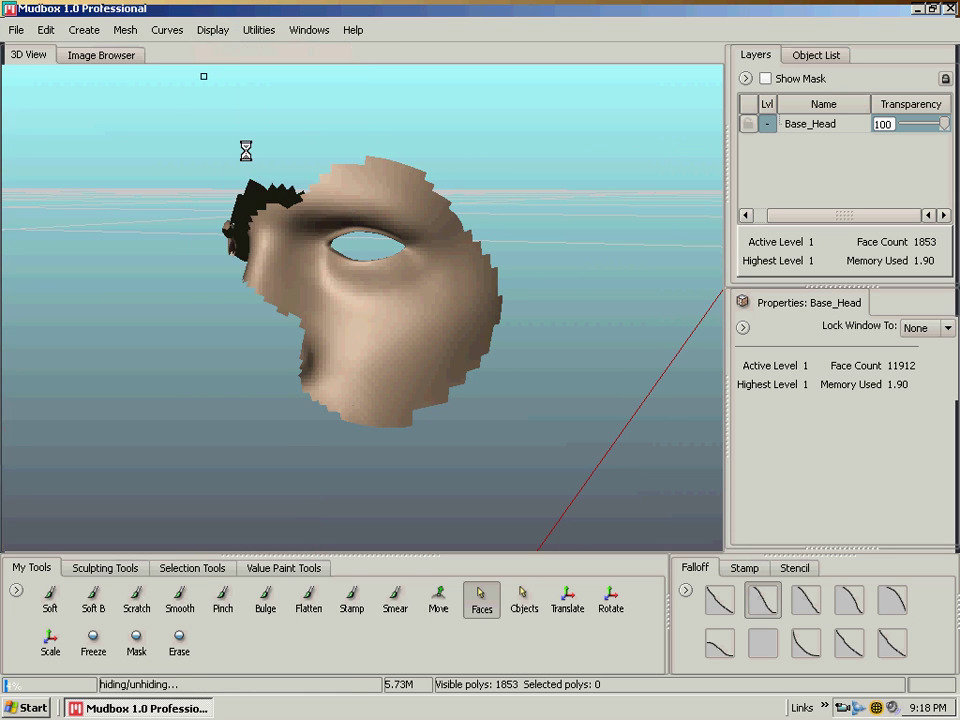
{"action": "right_click_drag", "start_coordinate": [501, 369], "coordinate": [435, 334], "text": "alt"}
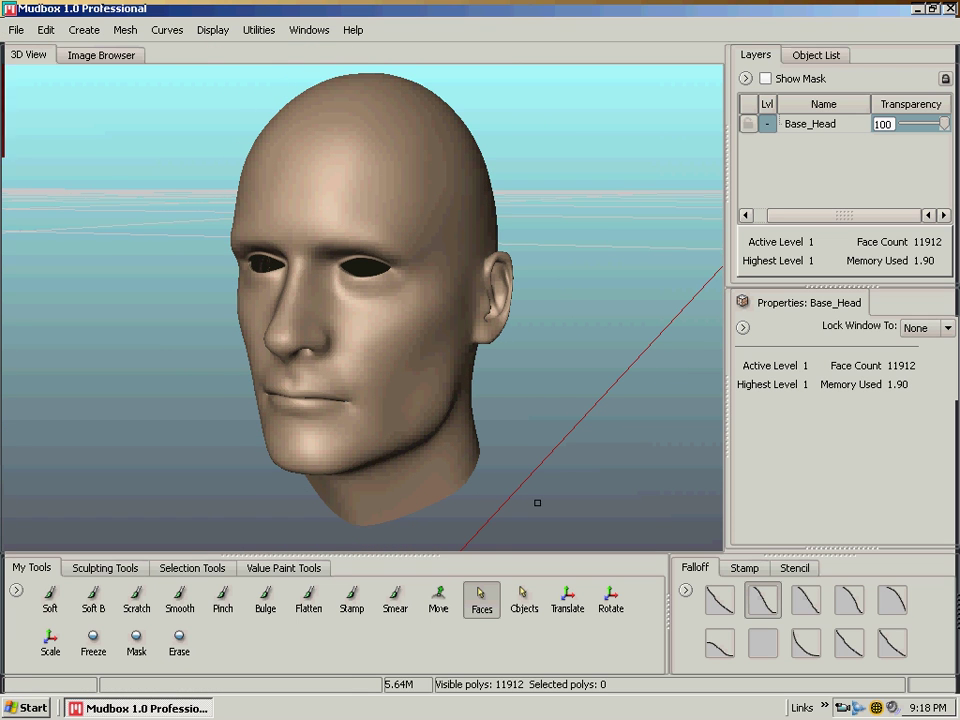
{"action": "middle_click_drag", "start_coordinate": [471, 426], "coordinate": [467, 432], "text": "alt"}
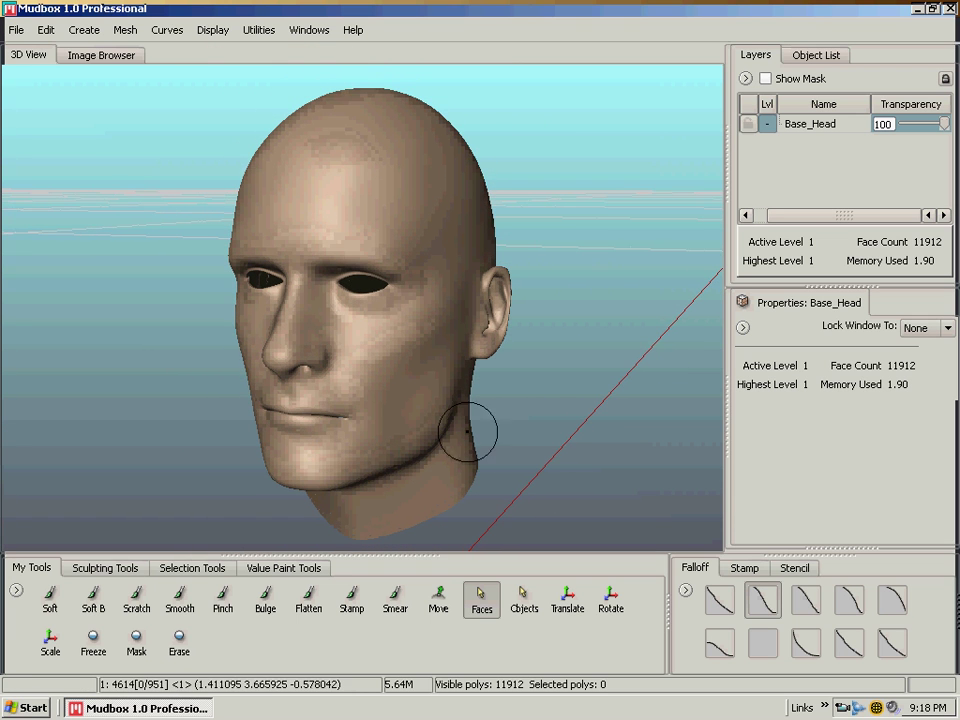
Step: Paint a frozen area all around the eye, from the brow to the upper cheek, with the Freeze tool
{"action": "left_click", "coordinate": [93, 642]}
{"action": "right_click_drag", "start_coordinate": [361, 450], "coordinate": [602, 448], "text": "alt"}
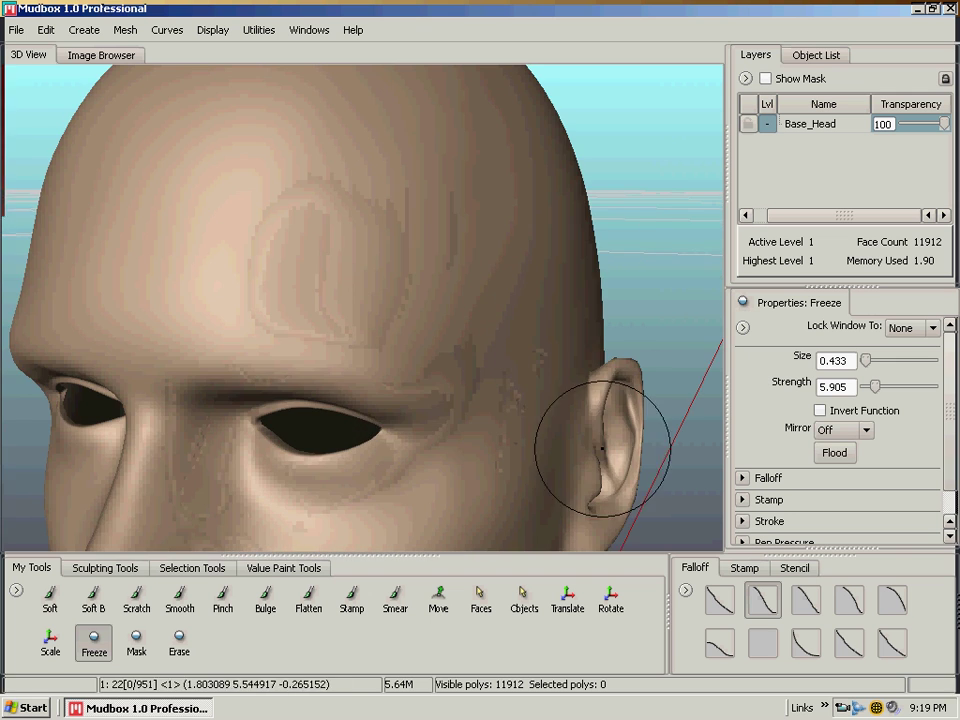
{"action": "left_click_drag", "start_coordinate": [520, 405], "coordinate": [530, 403], "text": "alt"}
{"action": "middle_click_drag", "start_coordinate": [530, 403], "coordinate": [523, 365], "text": "alt"}
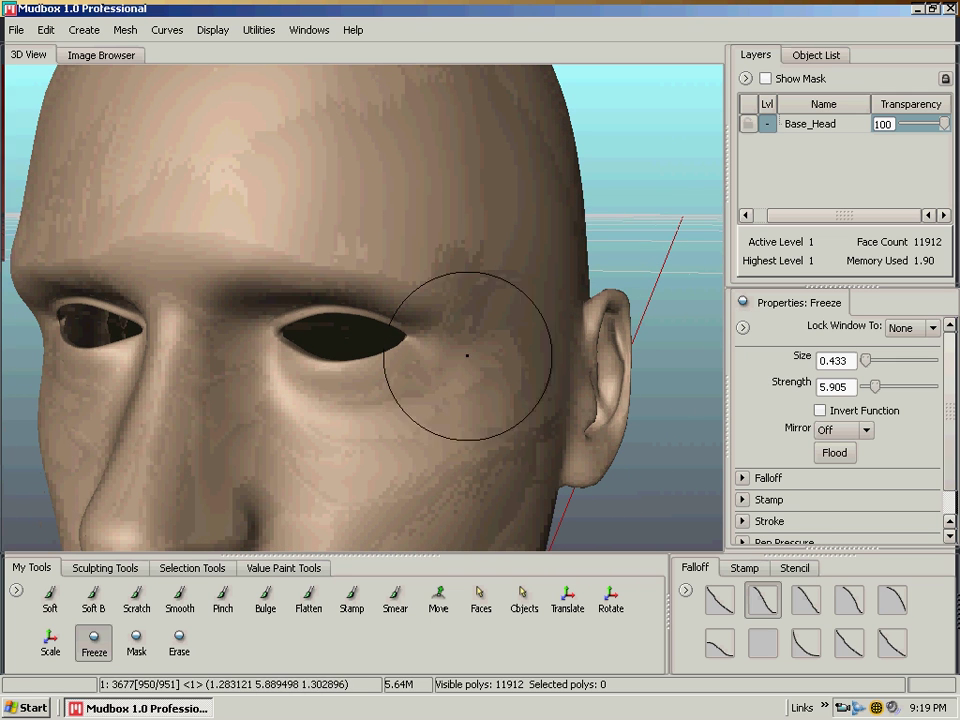
{"action": "mouse_move", "coordinate": [420, 368]}
{"action": "left_mouse_down"}
{"action": "mouse_move", "coordinate": [391, 371]}
{"action": "mouse_move", "coordinate": [274, 343]}
{"action": "mouse_move", "coordinate": [395, 315]}
{"action": "left_mouse_up"}
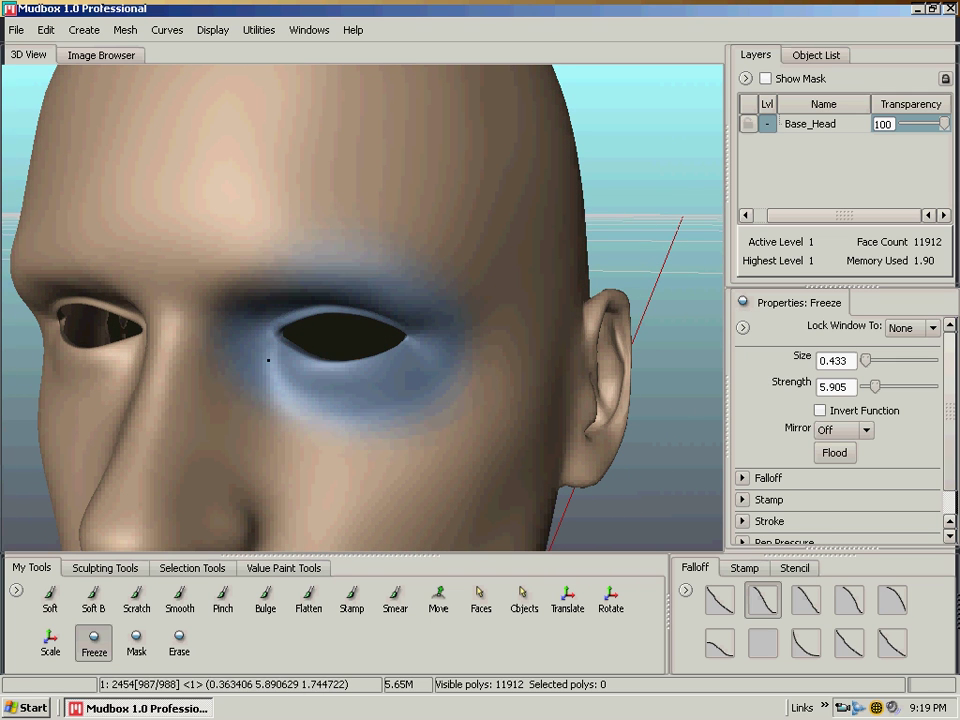
{"action": "mouse_move", "coordinate": [268, 360]}
{"action": "left_mouse_down"}
{"action": "mouse_move", "coordinate": [305, 215]}
{"action": "mouse_move", "coordinate": [236, 378]}
{"action": "left_mouse_up"}
{"action": "mouse_move", "coordinate": [400, 274]}
{"action": "left_mouse_down"}
{"action": "mouse_move", "coordinate": [339, 431]}
{"action": "mouse_move", "coordinate": [243, 315]}
{"action": "mouse_move", "coordinate": [285, 214]}
{"action": "left_mouse_up"}
{"action": "right_click_drag", "start_coordinate": [410, 336], "coordinate": [469, 353], "text": "alt"}
{"action": "left_click_drag", "start_coordinate": [469, 352], "coordinate": [126, 549], "text": "alt"}
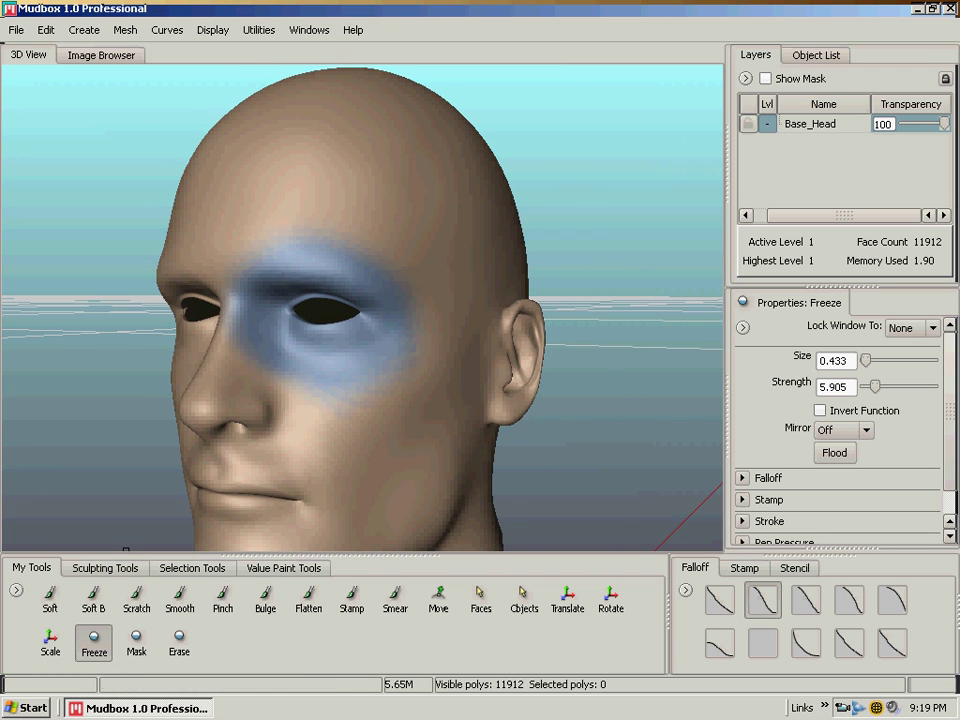
Step: Try Soft brush strokes around the frozen eye area and check the protected region from the front
{"action": "left_click", "coordinate": [52, 598]}
{"action": "left_click_drag", "start_coordinate": [396, 375], "coordinate": [422, 300], "text": "alt"}
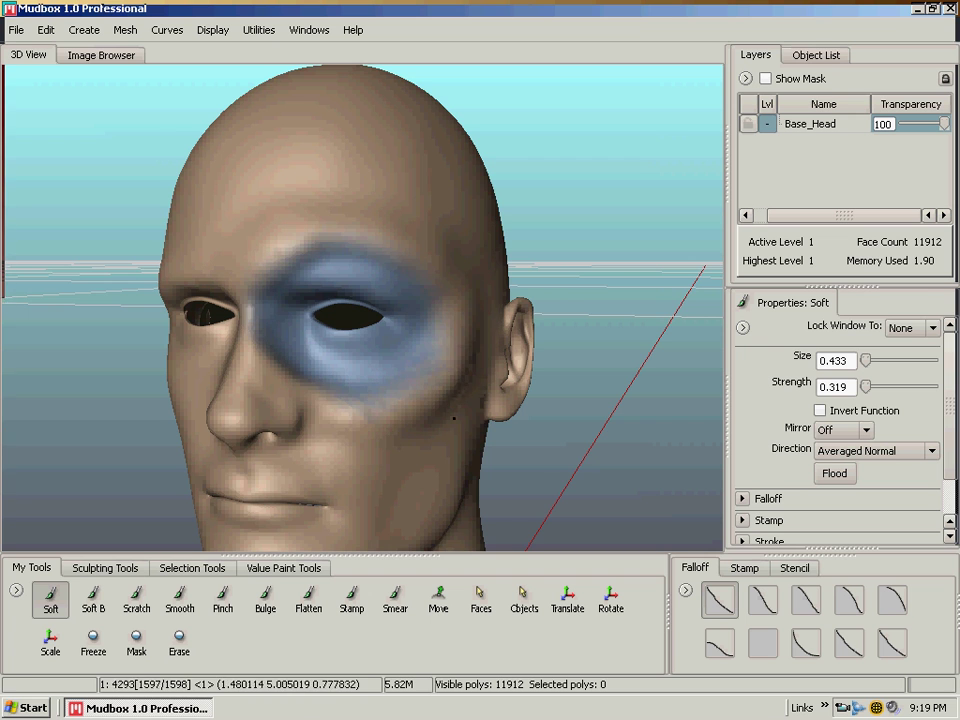
{"action": "left_click_drag", "start_coordinate": [333, 413], "coordinate": [566, 361], "text": "alt"}
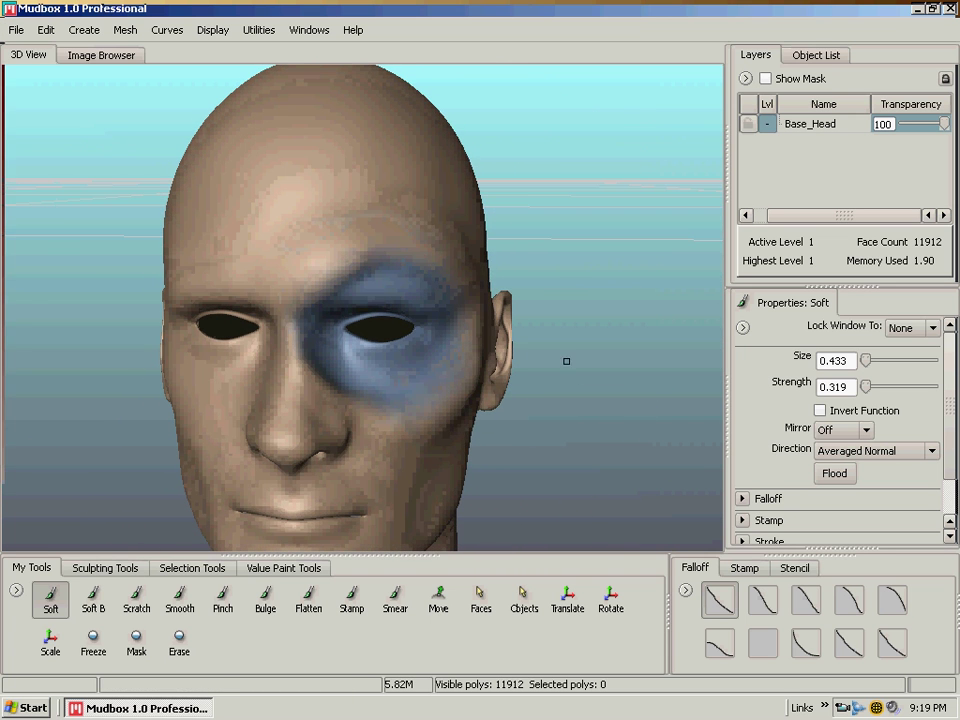
Step: Switch to the Erase tool and remove the freeze mask and test sculpting from around the eye
{"action": "left_click", "coordinate": [180, 643]}
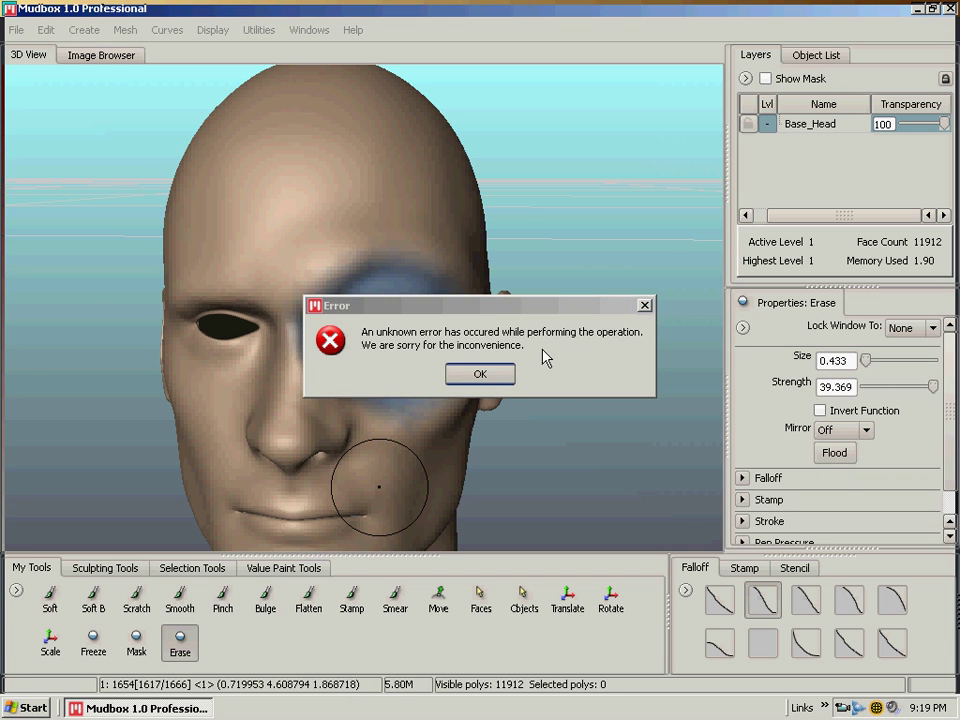
{"action": "left_click", "coordinate": [510, 372]}
{"action": "mouse_move", "coordinate": [539, 381]}
{"action": "left_mouse_down", "text": "alt"}
{"action": "mouse_move", "coordinate": [510, 386]}
{"action": "mouse_move", "coordinate": [506, 398]}
{"action": "mouse_move", "coordinate": [351, 349]}
{"action": "left_mouse_up", "text": "alt"}
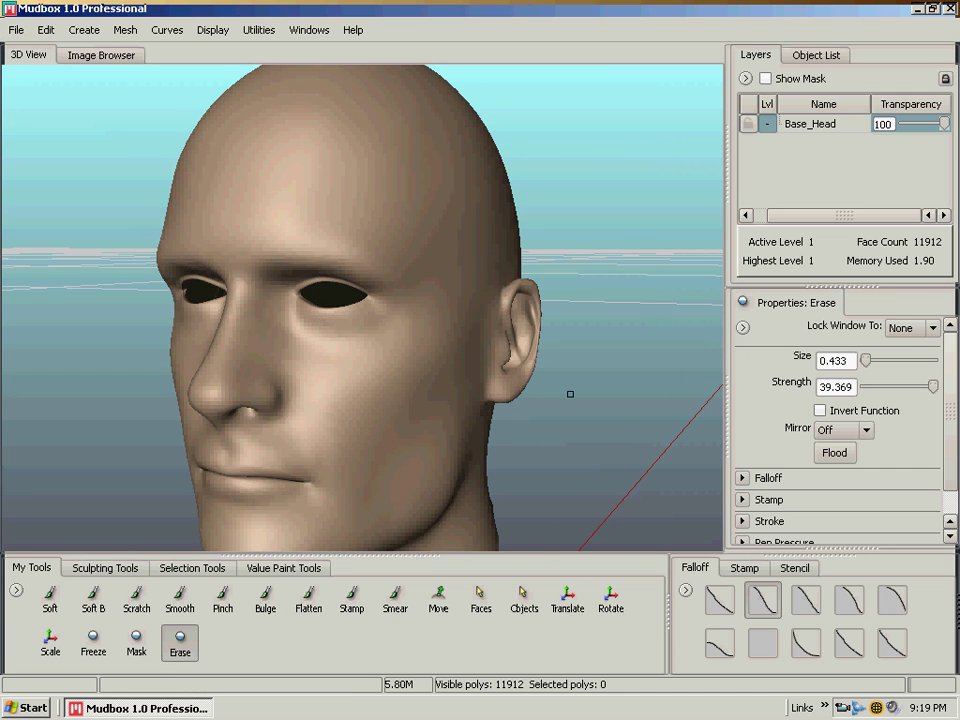
{"action": "right_click_drag", "start_coordinate": [568, 394], "coordinate": [478, 388], "text": "alt"}
{"action": "mouse_move", "coordinate": [478, 388]}
{"action": "left_mouse_down", "text": "alt"}
{"action": "mouse_move", "coordinate": [512, 388]}
{"action": "mouse_move", "coordinate": [467, 389]}
{"action": "left_mouse_up", "text": "alt"}
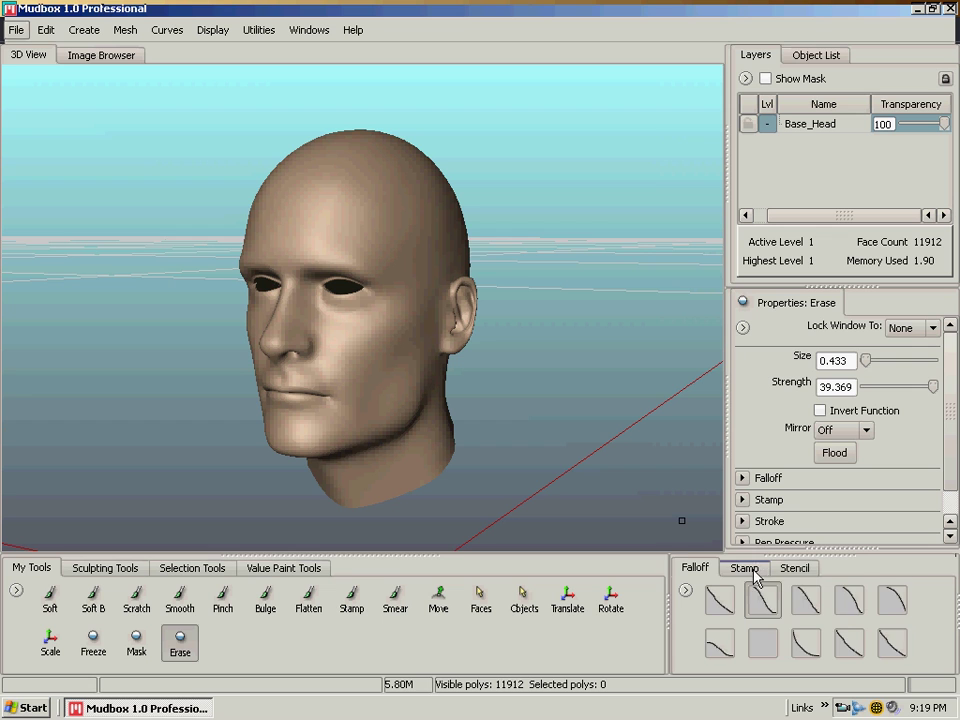